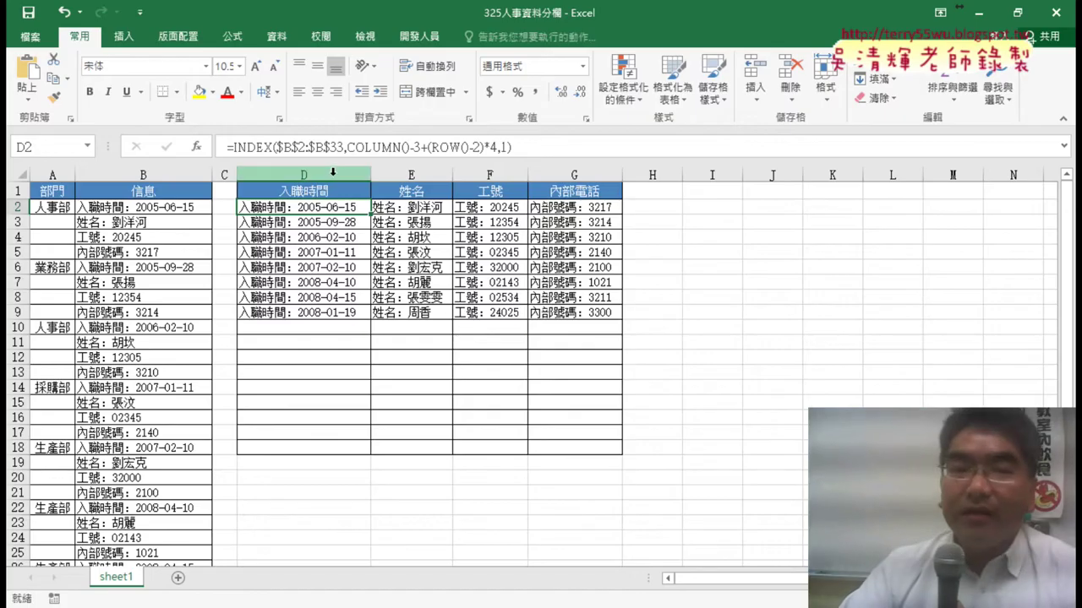
Cut the INDEX formula text out of D2, leaving only the equals sign.
{"action": "left_click_drag", "start_coordinate": [232, 147], "coordinate": [512, 147]}
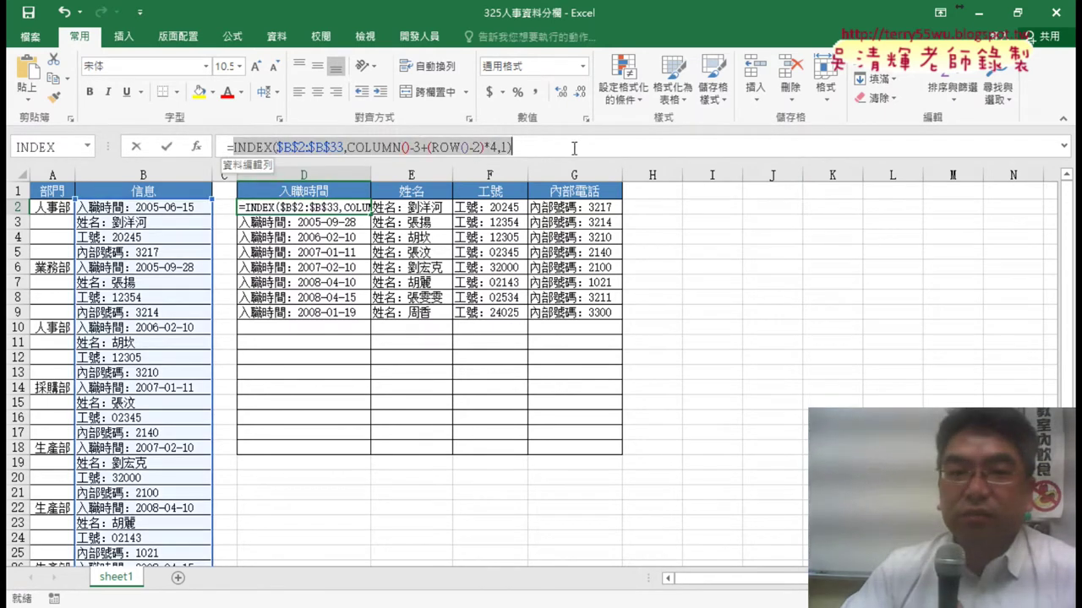
{"action": "right_click", "coordinate": [482, 149]}
{"action": "left_click", "coordinate": [507, 160]}
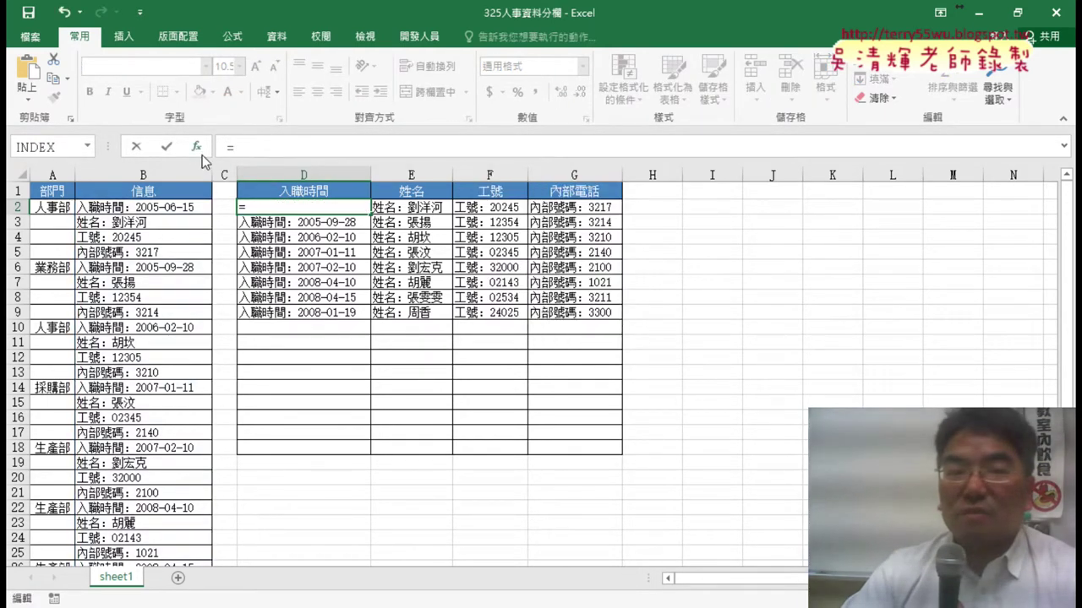
Insert the MID function into D2 from the Text function category.
{"action": "left_click", "coordinate": [198, 148]}
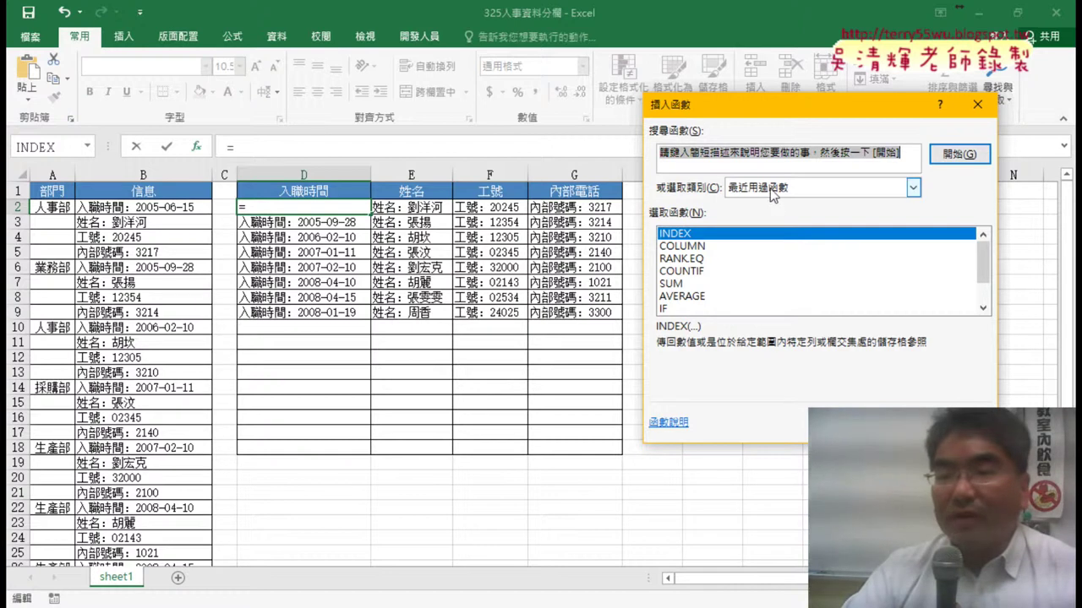
{"action": "left_click", "coordinate": [769, 193]}
{"action": "left_click", "coordinate": [772, 306]}
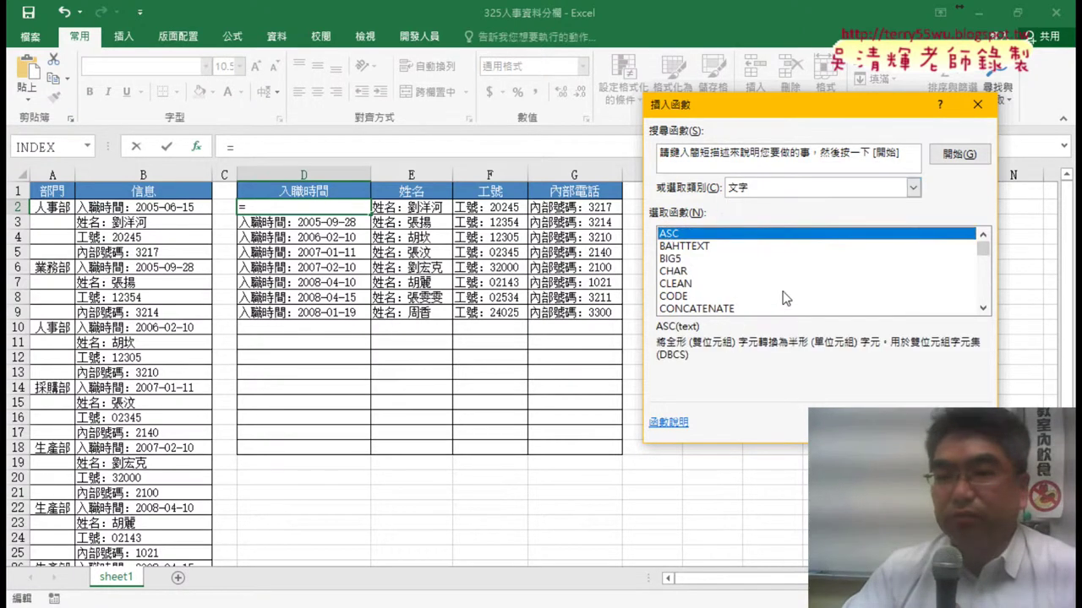
{"action": "left_click", "coordinate": [985, 260]}
{"action": "left_click_drag", "start_coordinate": [989, 259], "coordinate": [987, 270]}
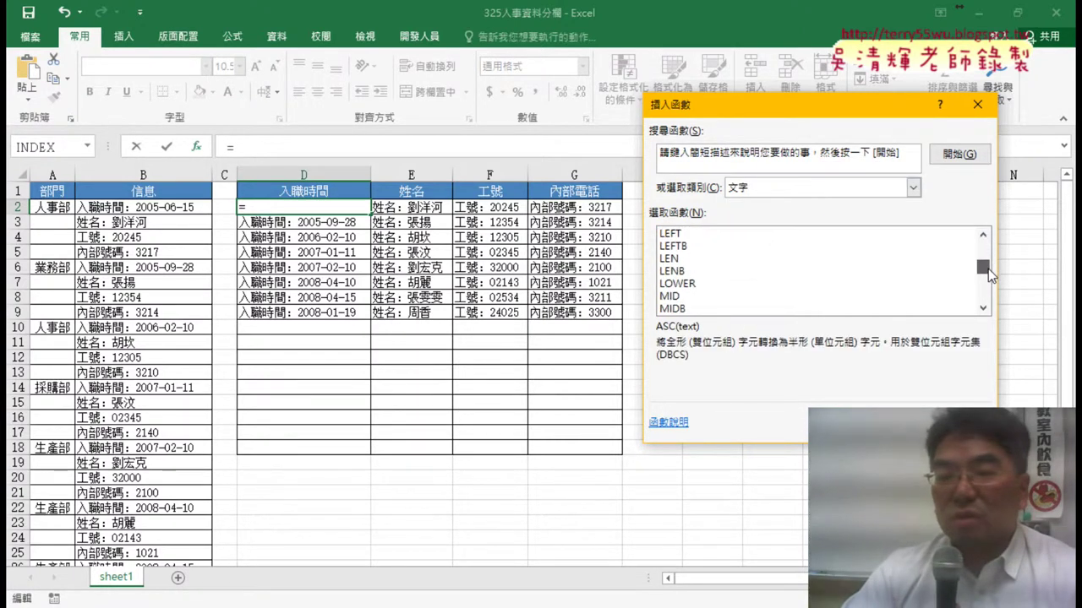
{"action": "left_click", "coordinate": [674, 283]}
{"action": "double_click", "coordinate": [674, 283]}
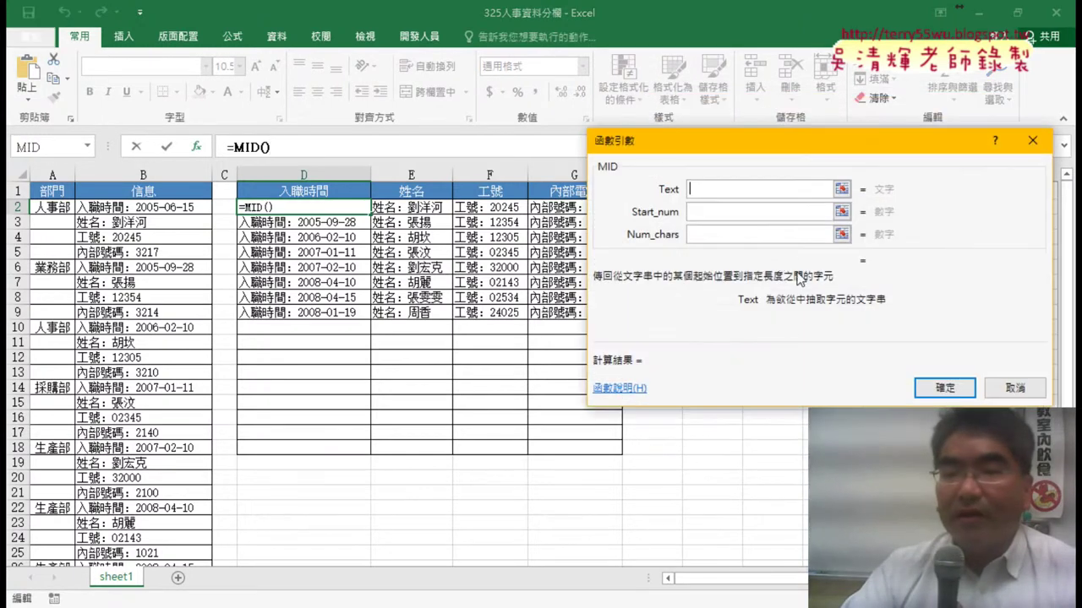
Paste the INDEX formula as MID's Text and set Start_num to len(D1)+2.
{"action": "right_click", "coordinate": [725, 190]}
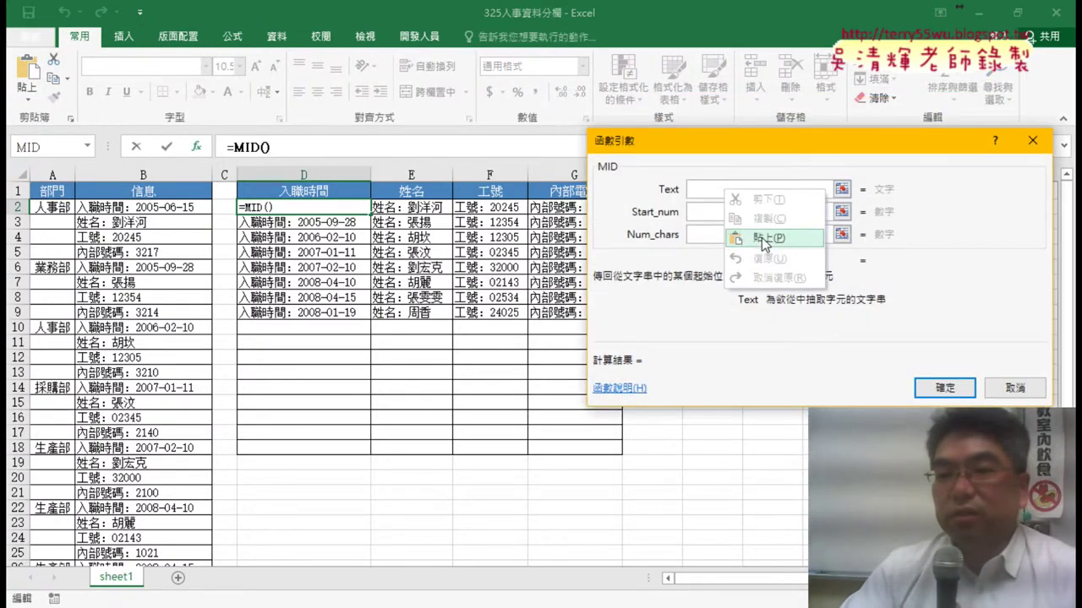
{"action": "left_click", "coordinate": [761, 237]}
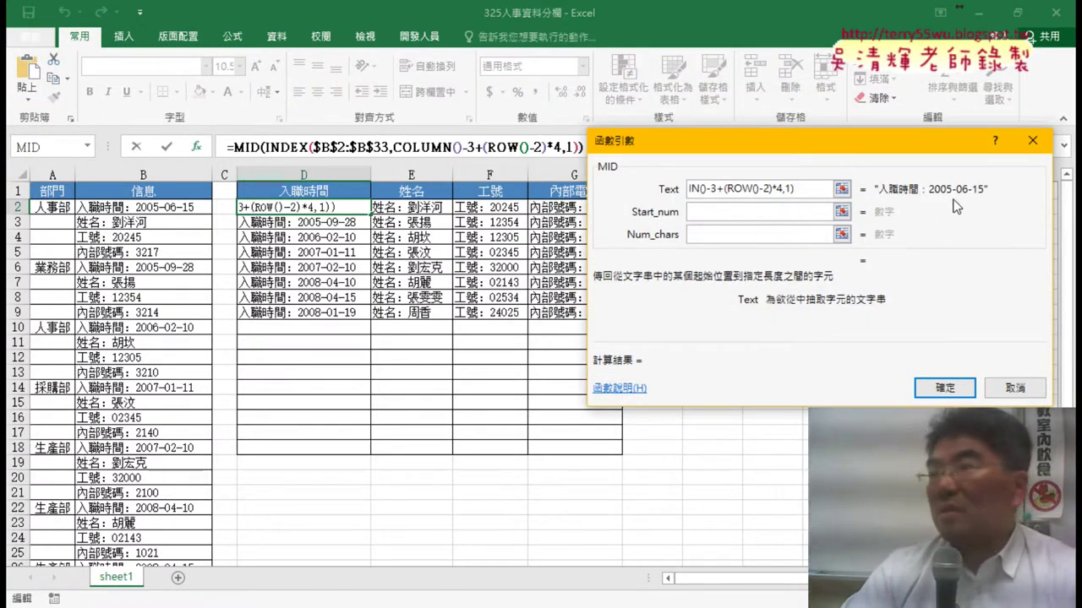
{"action": "left_click", "coordinate": [785, 212]}
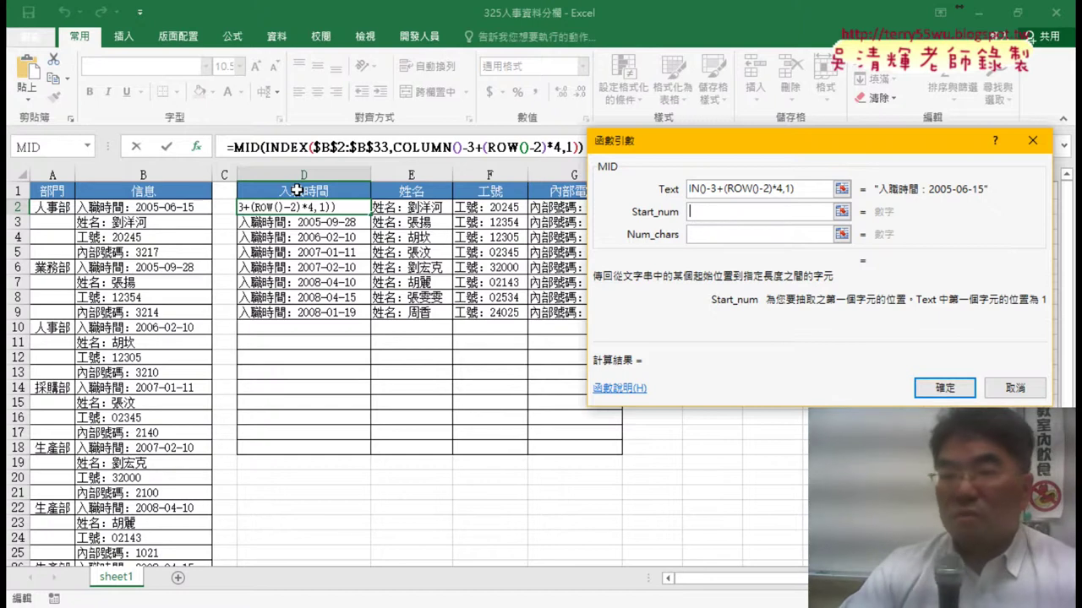
{"action": "type", "text": "1"}
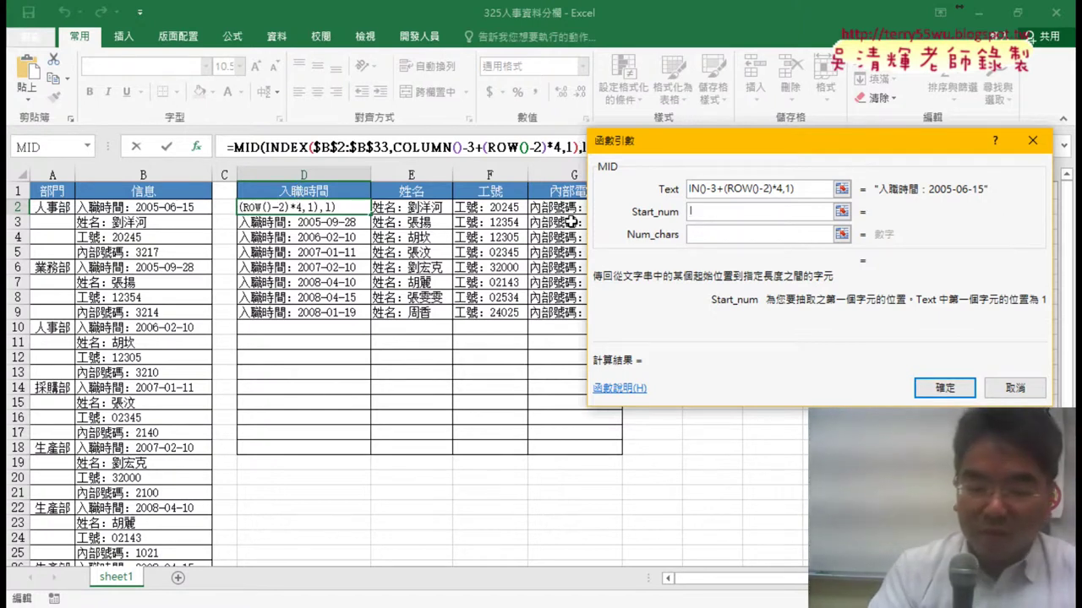
{"action": "type", "text": "en"}
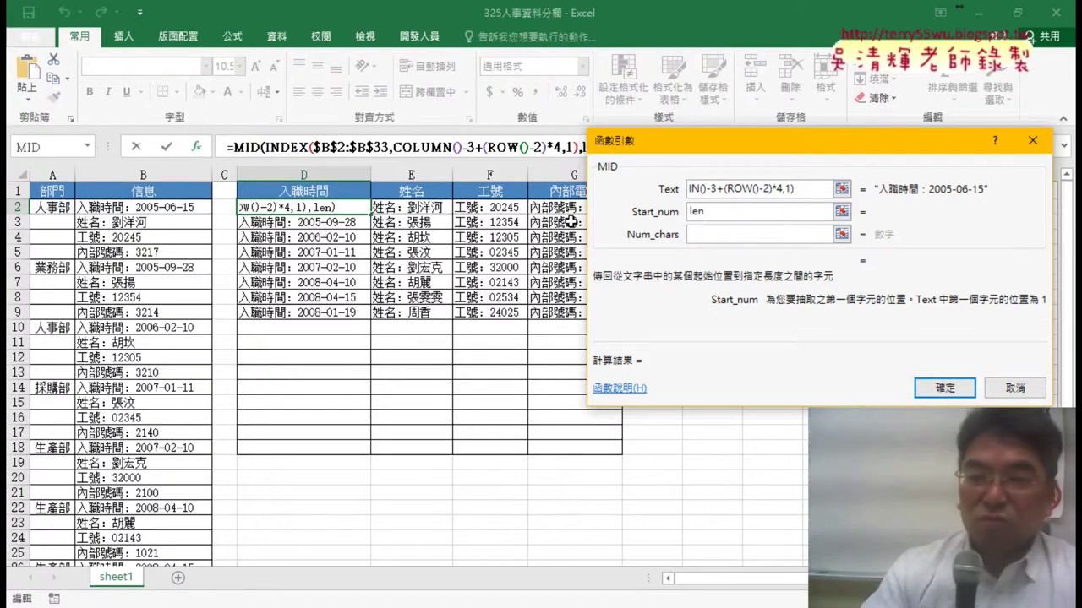
{"action": "type", "text": "("}
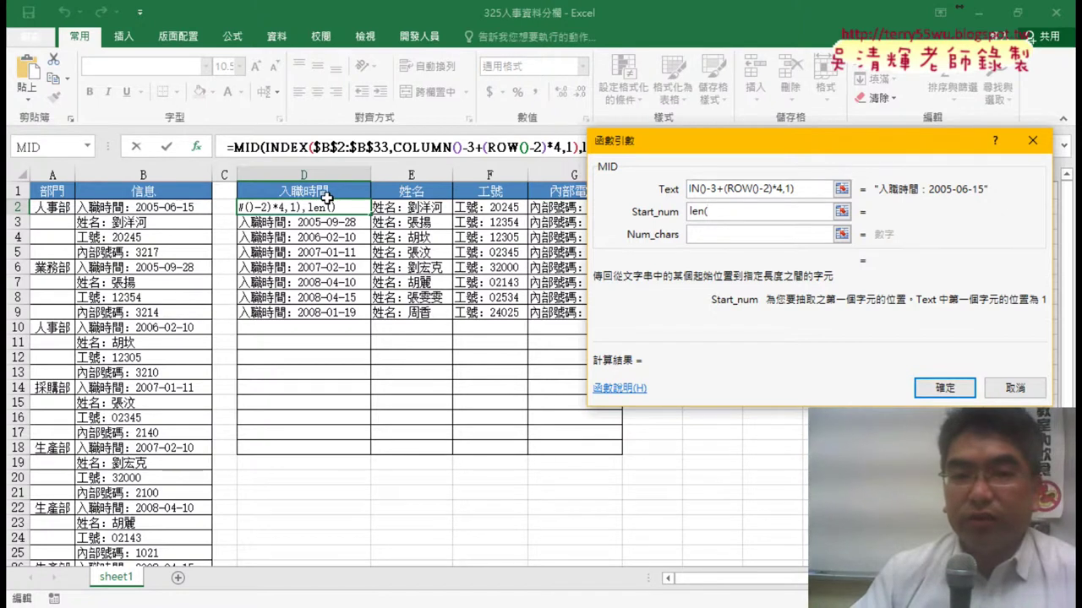
{"action": "left_click", "coordinate": [326, 196]}
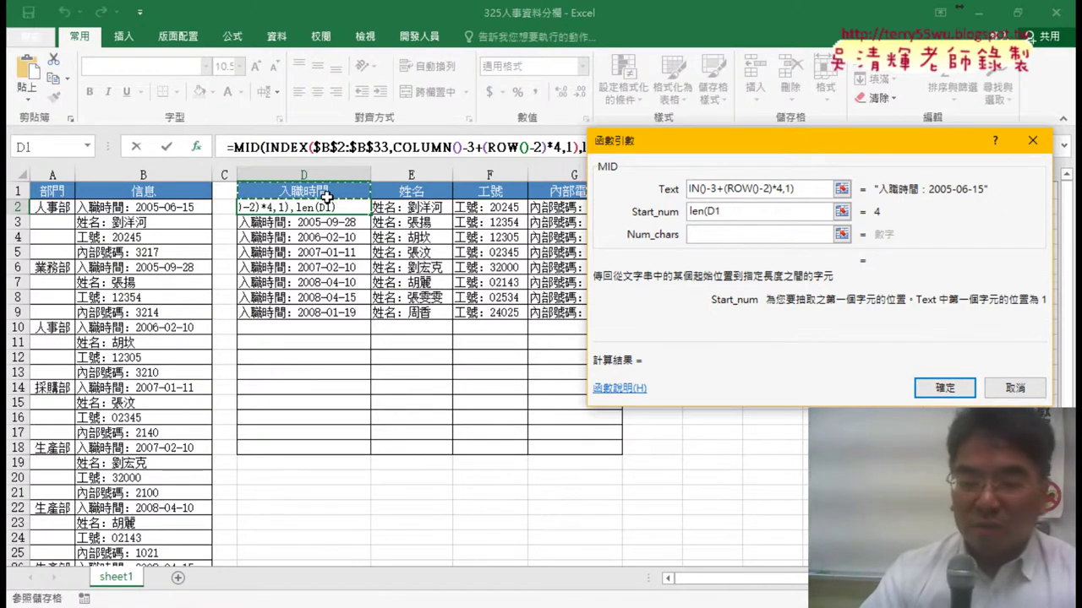
{"action": "type", "text": ")"}
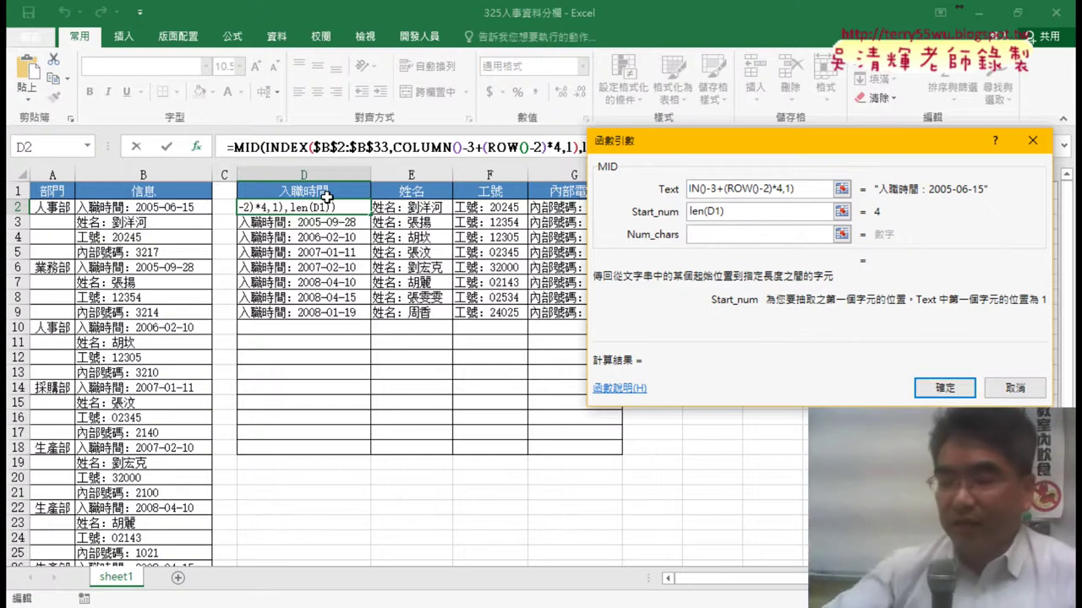
{"action": "type", "text": "+2"}
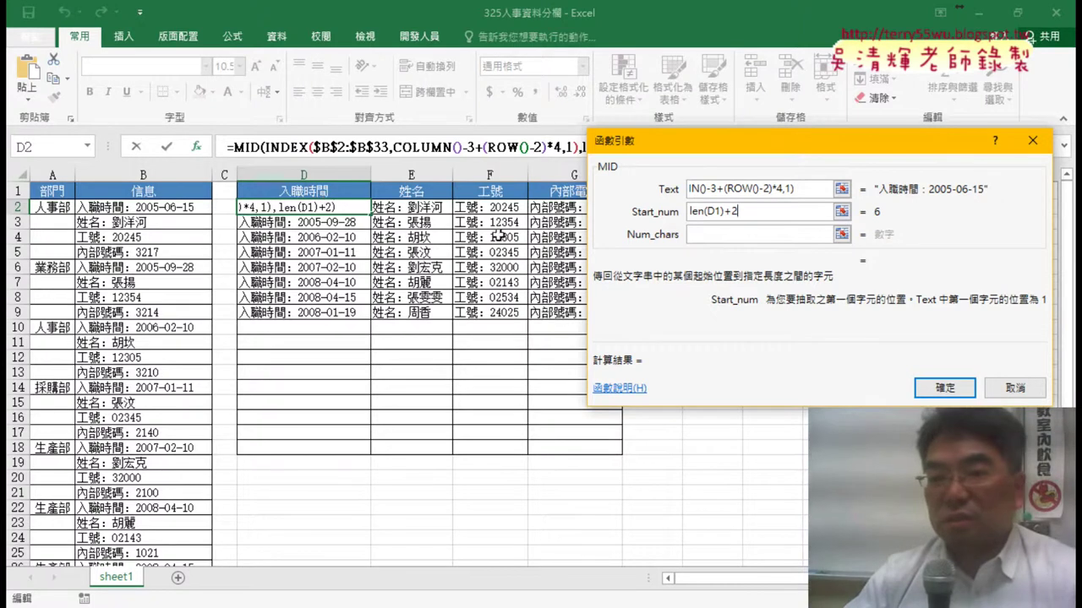
{"action": "left_click", "coordinate": [699, 234]}
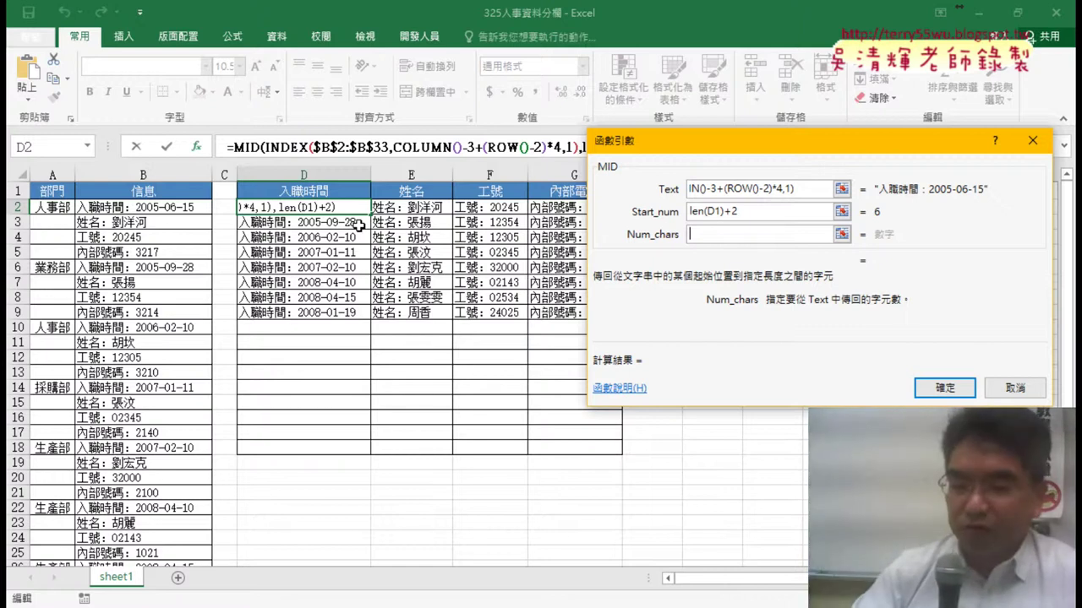
Give MID a Num_chars of 99 and confirm, so D2 shows 2005-06-15.
{"action": "type", "text": "9"}
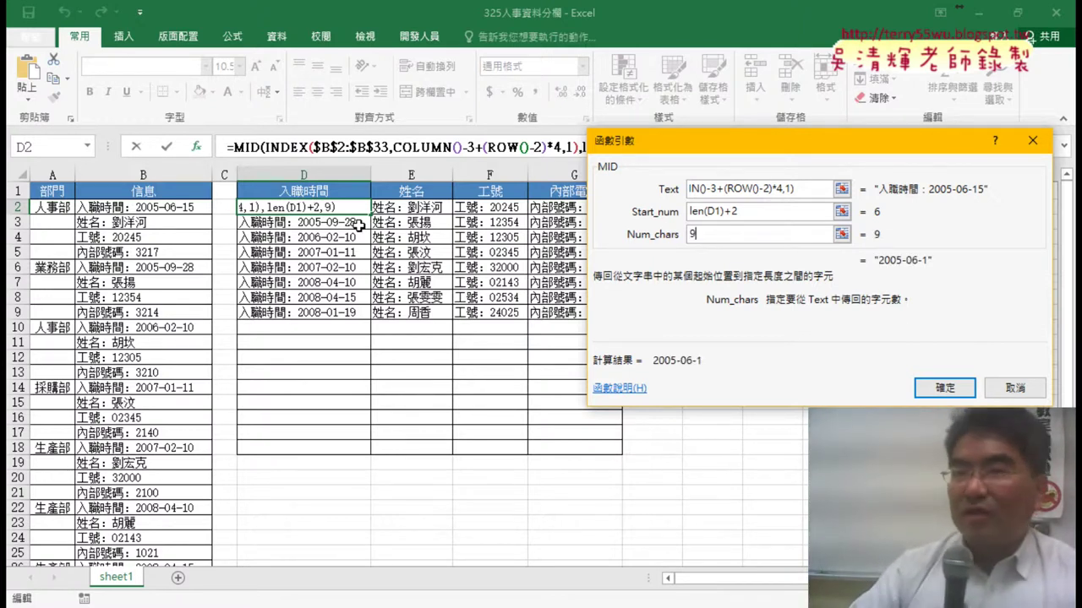
{"action": "type", "text": "9"}
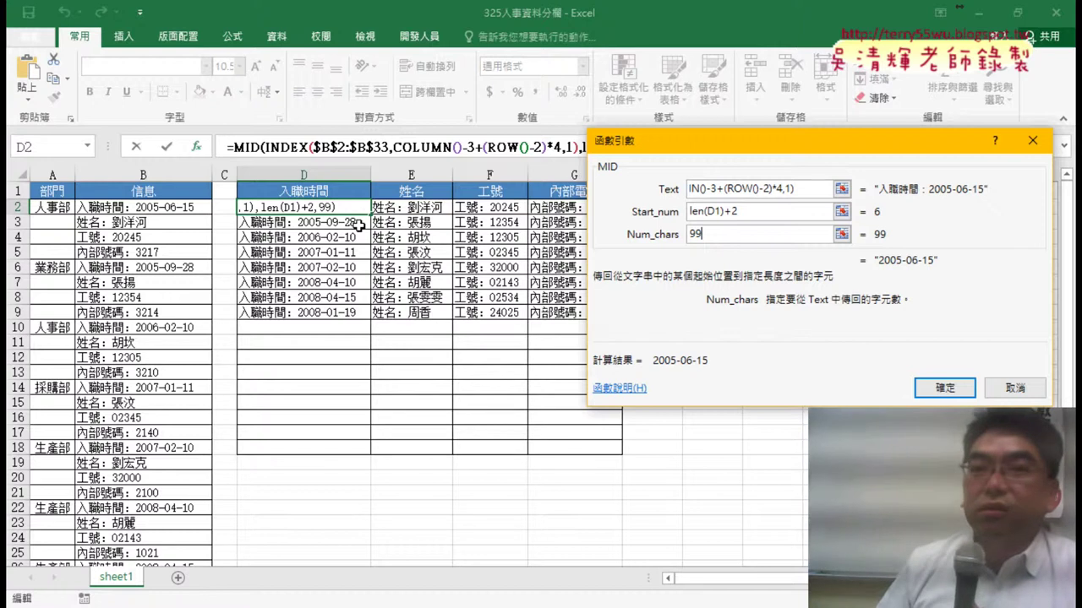
{"action": "type", "text": "9"}
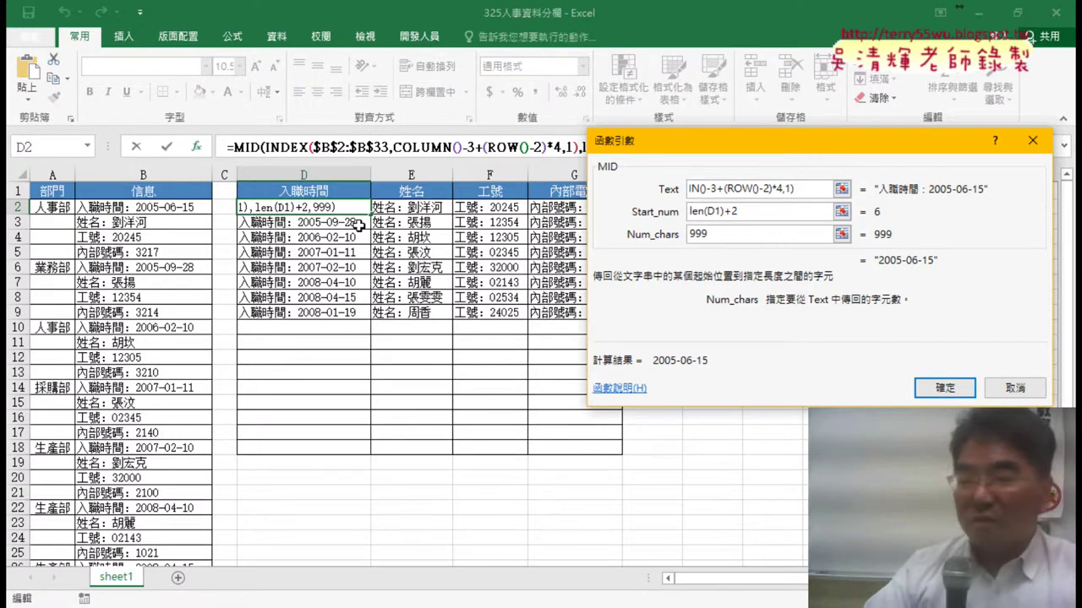
{"action": "key", "text": "BackSpace"}
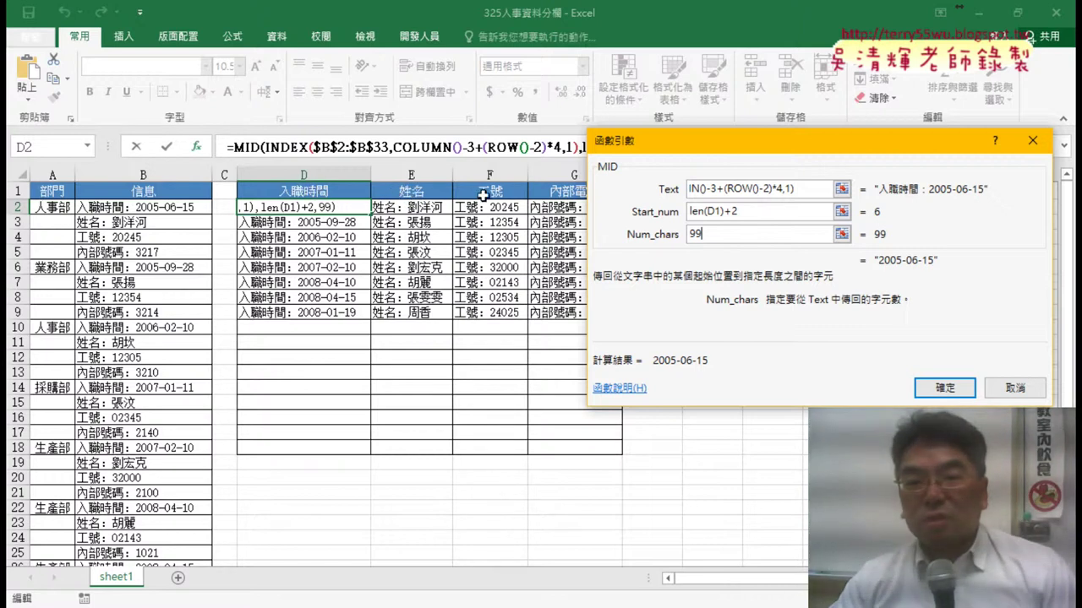
{"action": "left_click", "coordinate": [925, 388]}
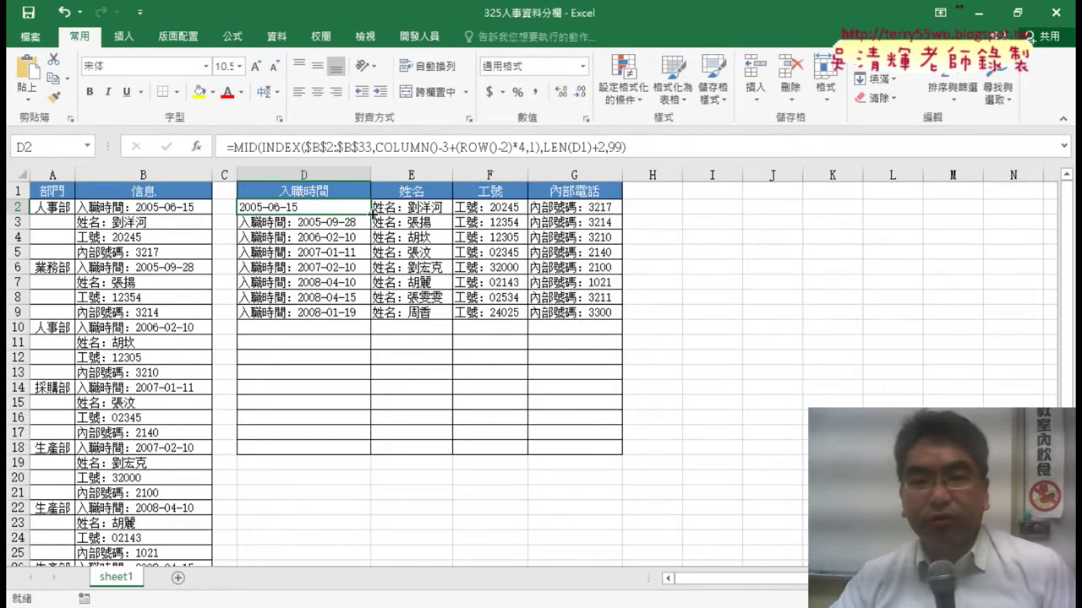
Fill the MID formula across D2:G2 and down to row 9, then reselect D2's formula.
{"action": "left_click_drag", "start_coordinate": [371, 215], "coordinate": [580, 222]}
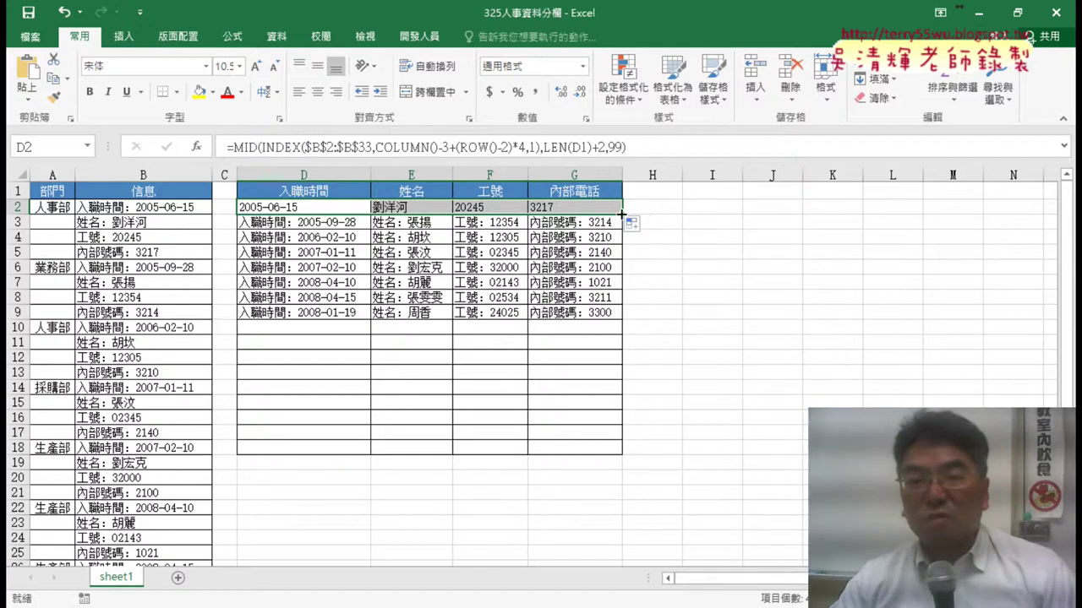
{"action": "left_click_drag", "start_coordinate": [622, 216], "coordinate": [615, 315]}
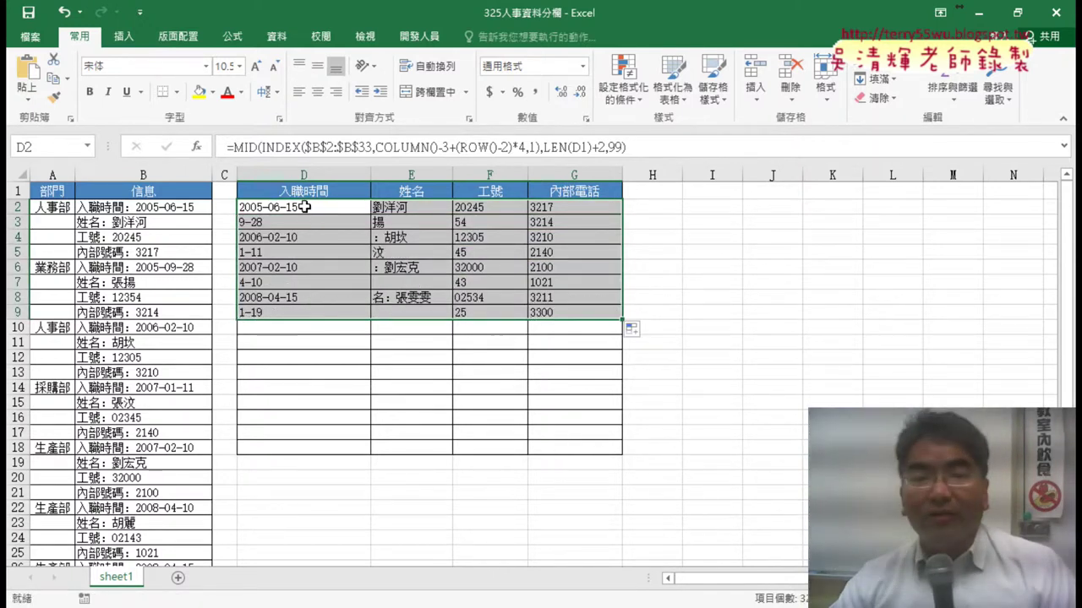
{"action": "left_click", "coordinate": [304, 211]}
{"action": "left_click", "coordinate": [250, 148]}
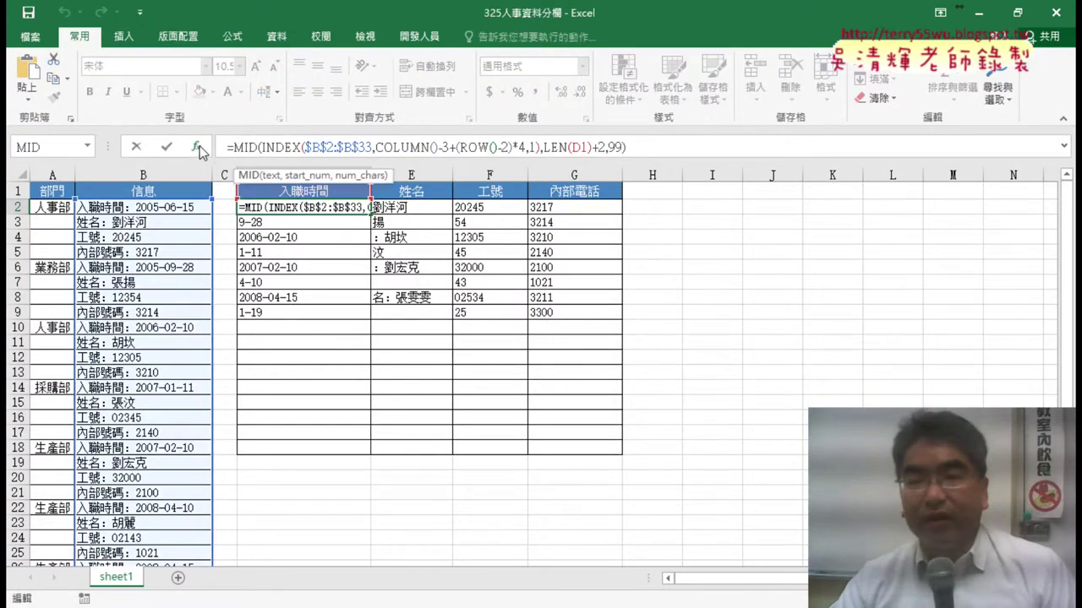
Change MID's Start_num to LEN(D$1)+2 to lock the header row, and confirm.
{"action": "left_click", "coordinate": [198, 148]}
{"action": "left_click_drag", "start_coordinate": [744, 213], "coordinate": [684, 216]}
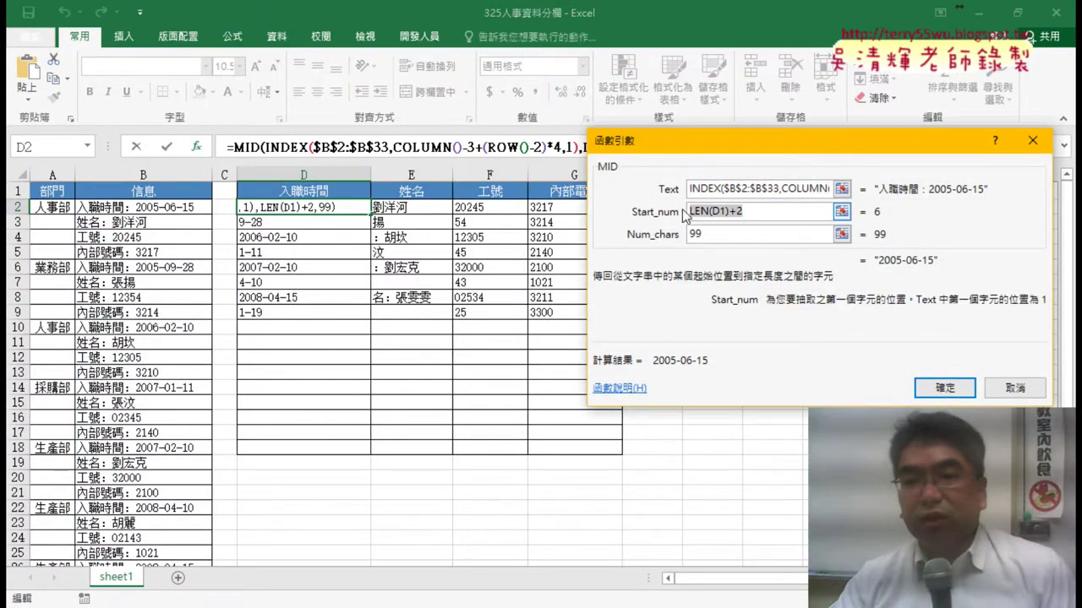
{"action": "left_click", "coordinate": [717, 212]}
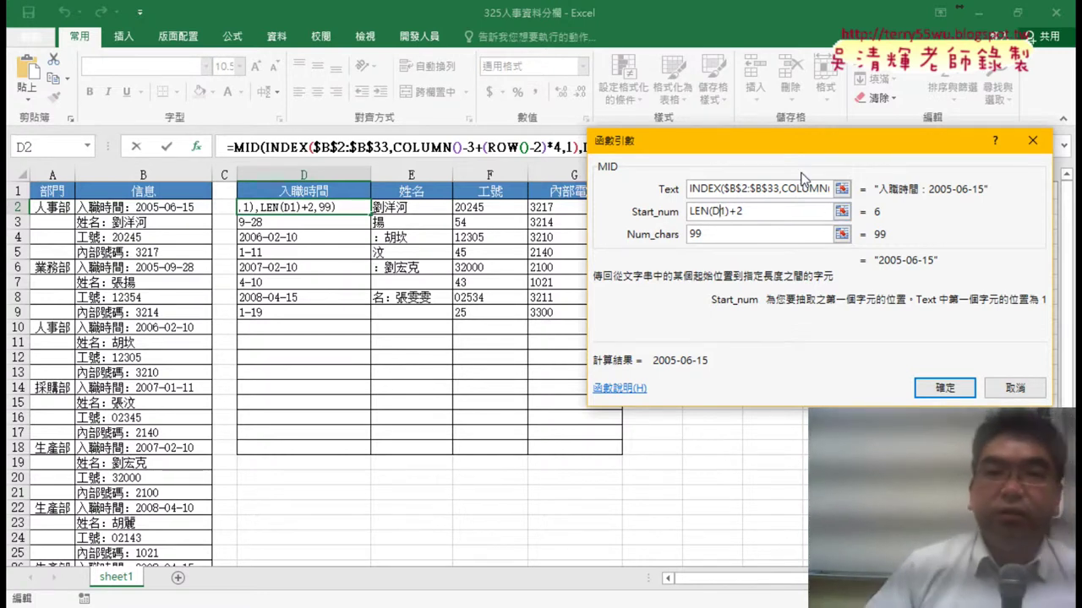
{"action": "type", "text": "$"}
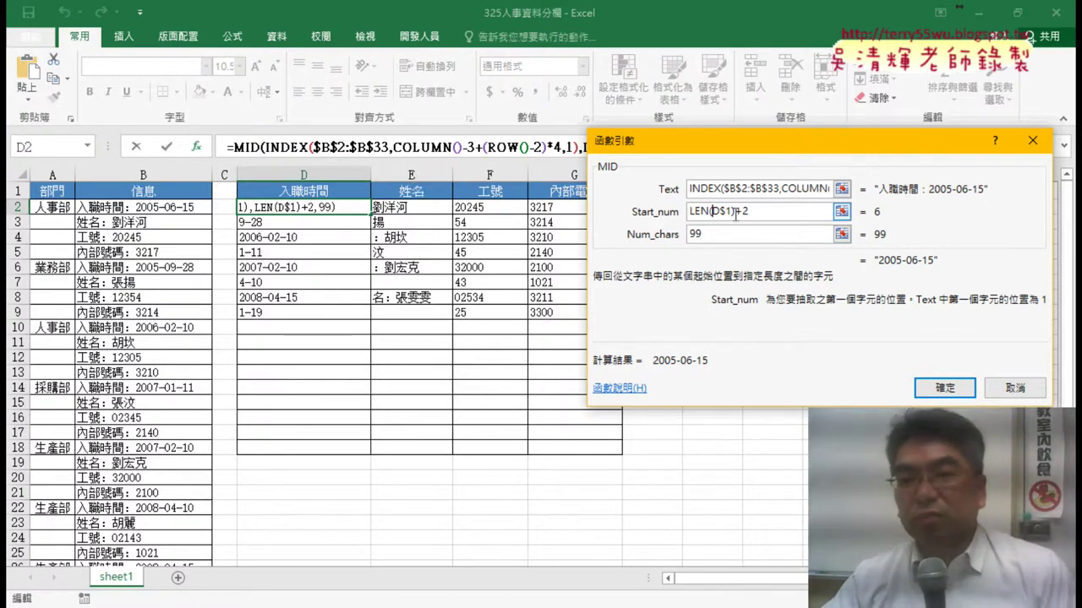
{"action": "left_click_drag", "start_coordinate": [729, 211], "coordinate": [718, 212]}
{"action": "left_click", "coordinate": [755, 234]}
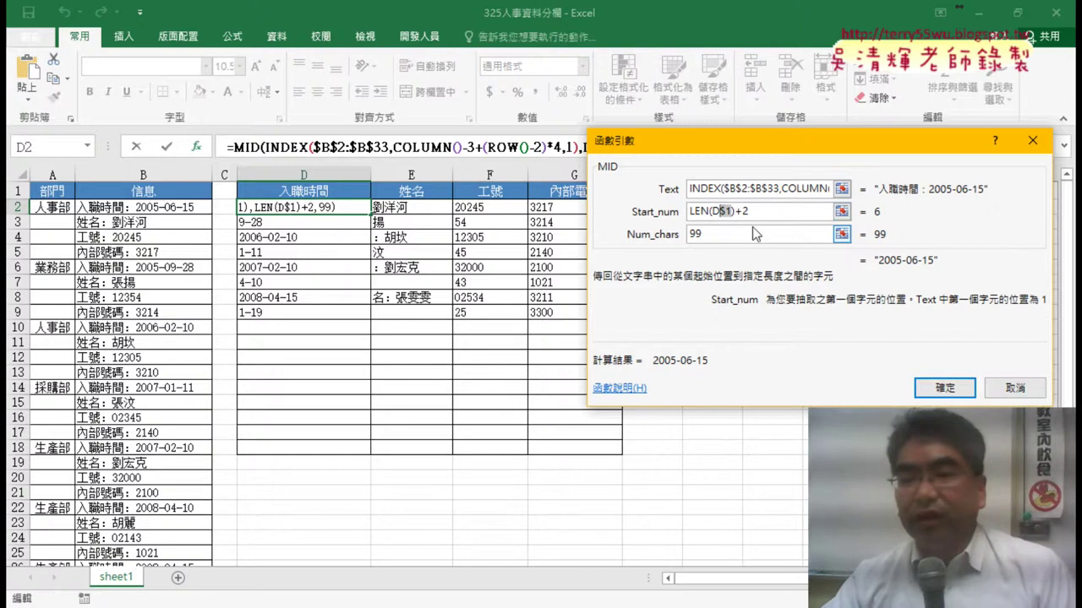
{"action": "left_click", "coordinate": [944, 388]}
Fill the corrected MID formula over D2:G9, then undo back to the plain INDEX formula.
{"action": "mouse_move", "coordinate": [370, 214]}
{"action": "left_mouse_down"}
{"action": "mouse_move", "coordinate": [613, 216]}
{"action": "mouse_move", "coordinate": [622, 321]}
{"action": "left_mouse_up"}
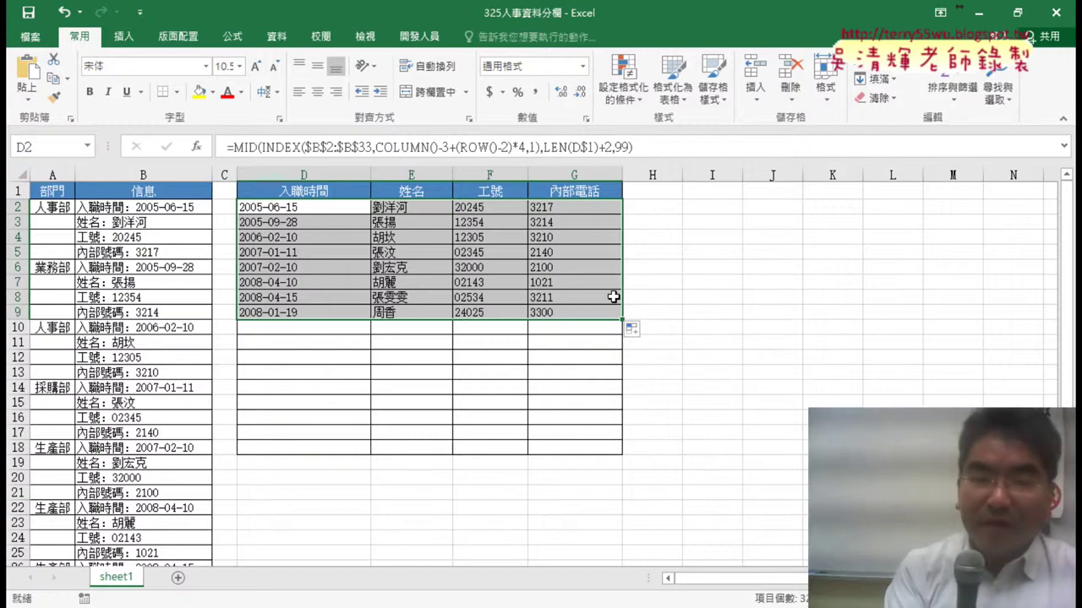
{"action": "key", "text": "ctrl+z"}
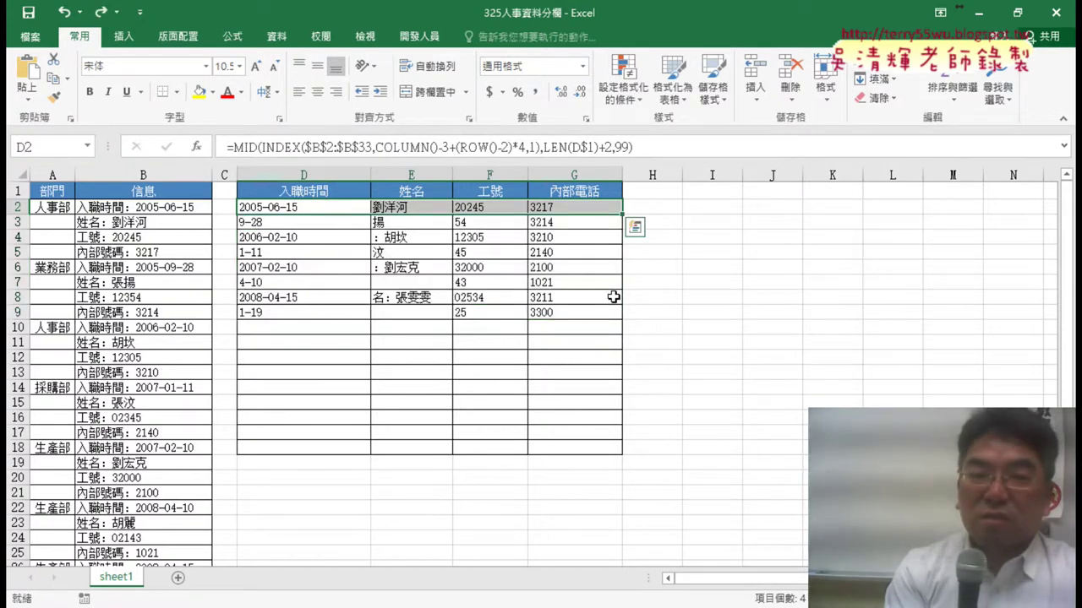
{"action": "key", "text": "ctrl+z"}
{"action": "key", "text": "ctrl+z"}
{"action": "key", "text": "ctrl+z"}
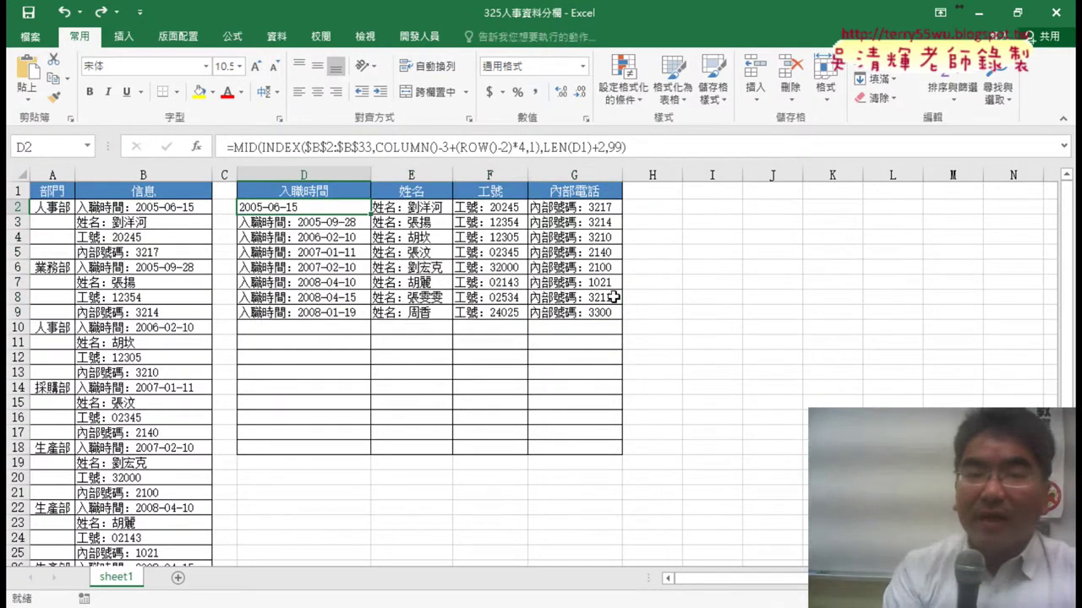
{"action": "key", "text": "ctrl+z"}
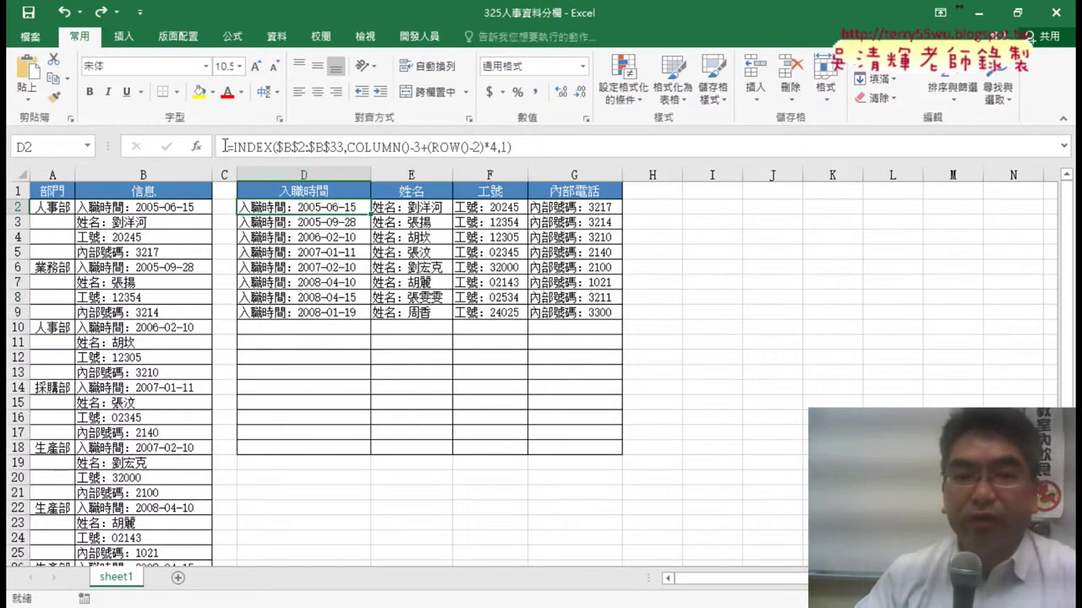
{"action": "left_click", "coordinate": [237, 148]}
{"action": "left_click_drag", "start_coordinate": [237, 147], "coordinate": [511, 148]}
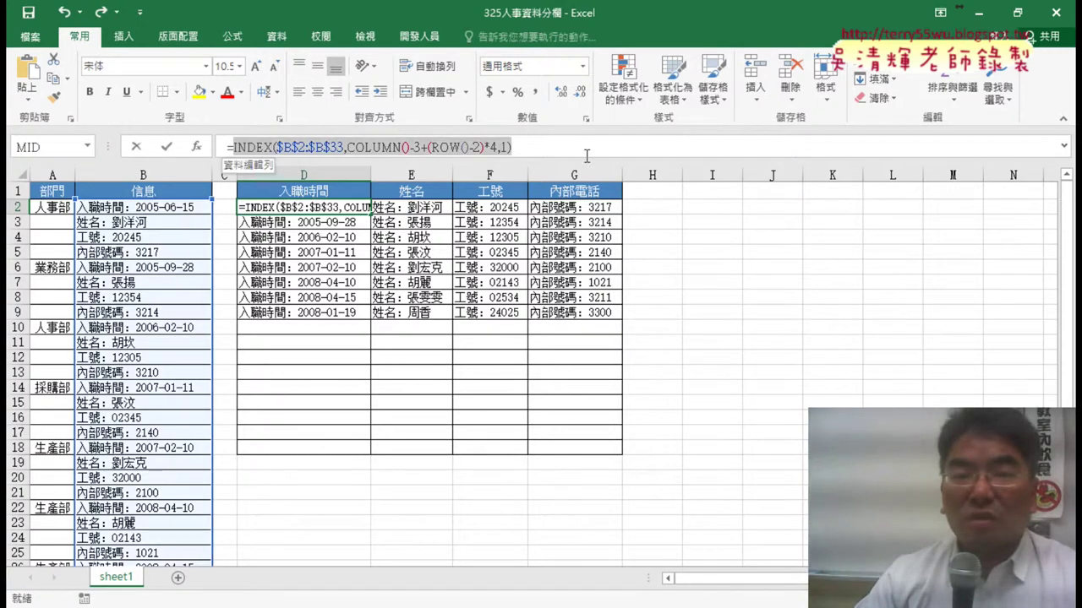
Cut the INDEX expression from D2 and insert the REPLACE text function.
{"action": "right_click", "coordinate": [468, 149]}
{"action": "left_click", "coordinate": [496, 158]}
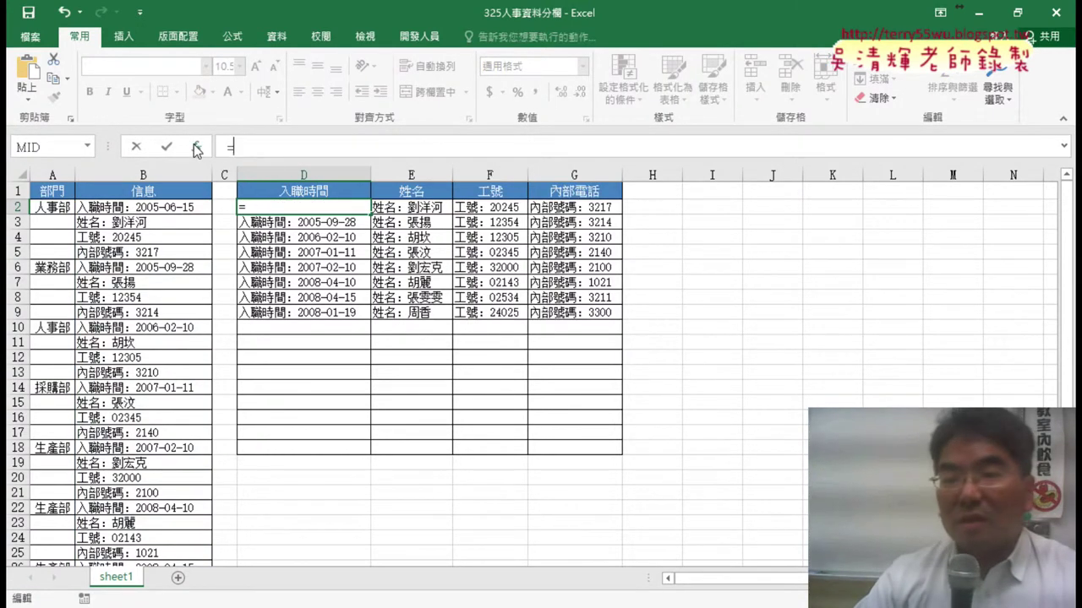
{"action": "left_click", "coordinate": [196, 147]}
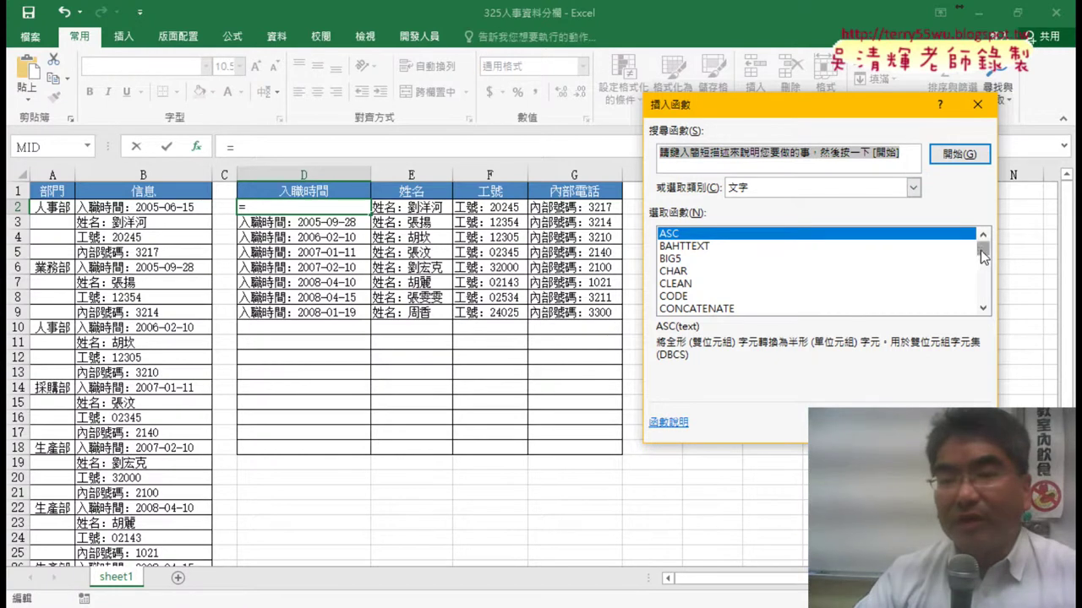
{"action": "left_click_drag", "start_coordinate": [982, 248], "coordinate": [981, 279]}
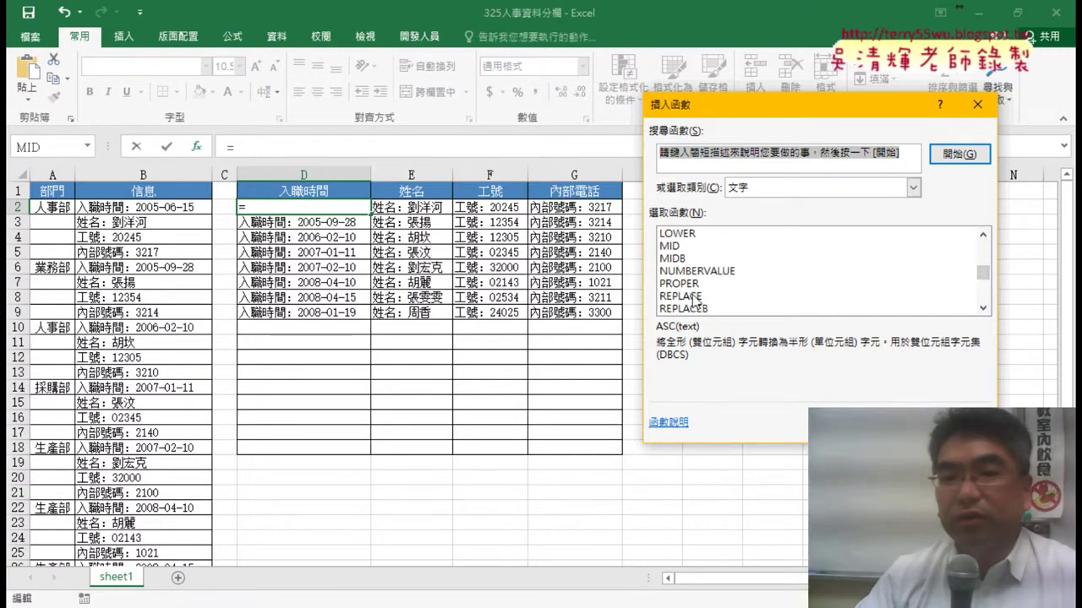
{"action": "left_click", "coordinate": [693, 302]}
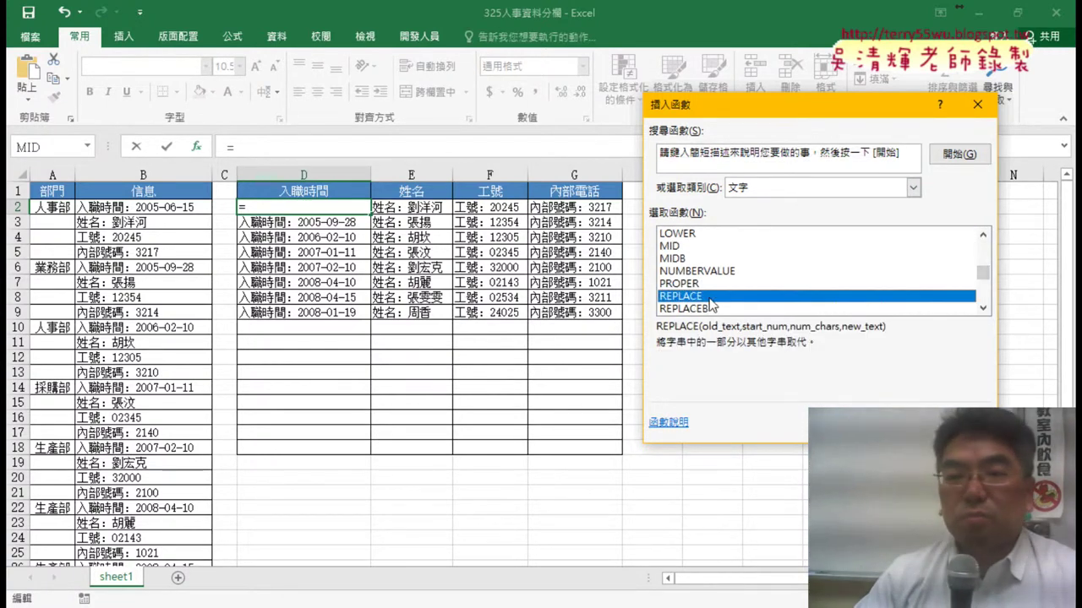
{"action": "double_click", "coordinate": [710, 302]}
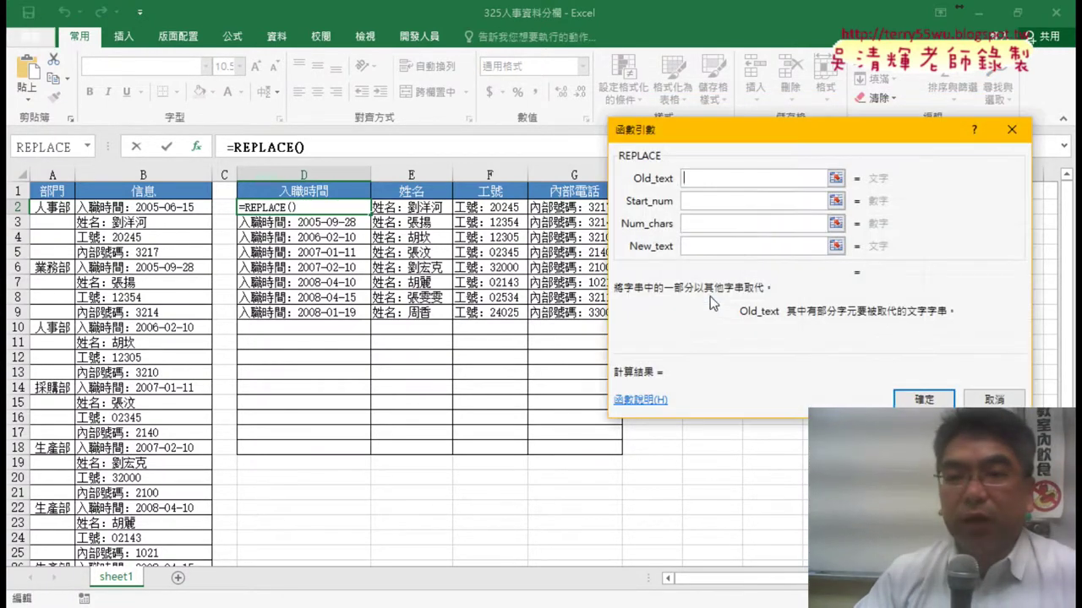
Paste the INDEX expression as REPLACE's Old_text and set Start_num to 1.
{"action": "right_click", "coordinate": [712, 181]}
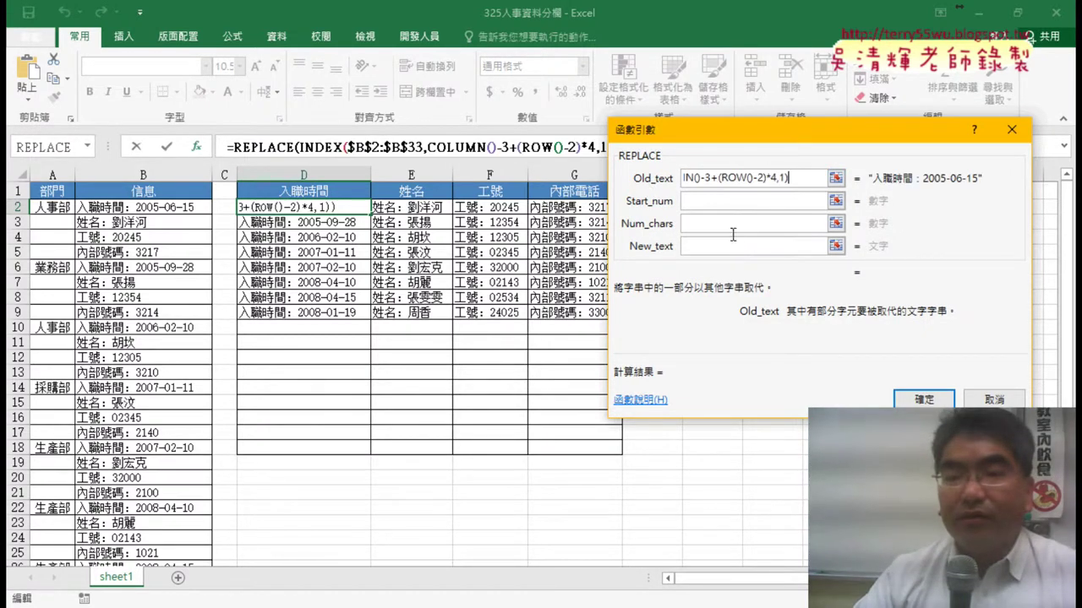
{"action": "left_click", "coordinate": [699, 199]}
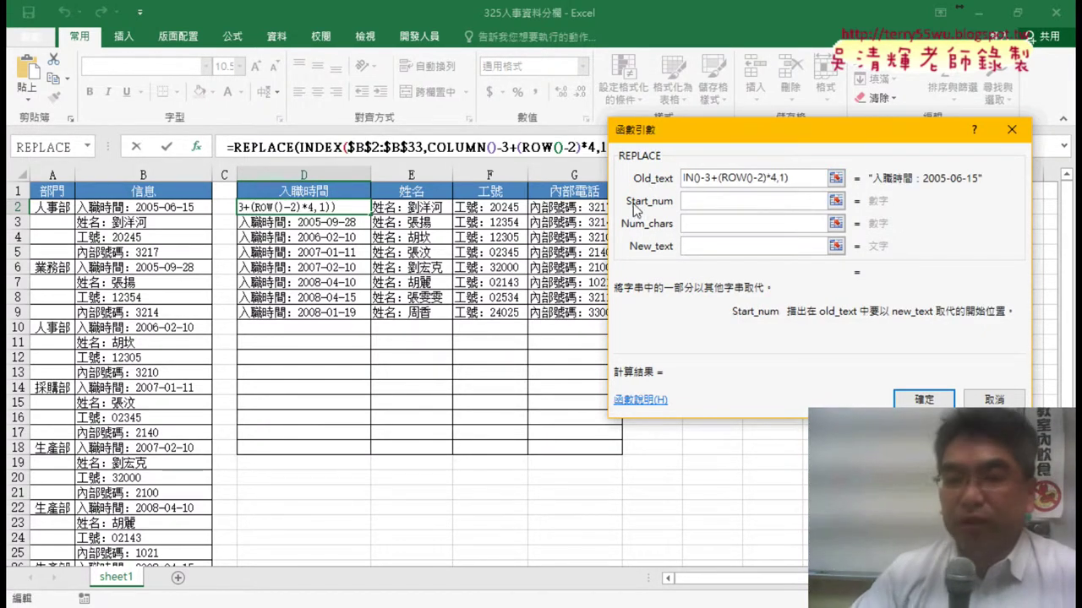
{"action": "type", "text": "1"}
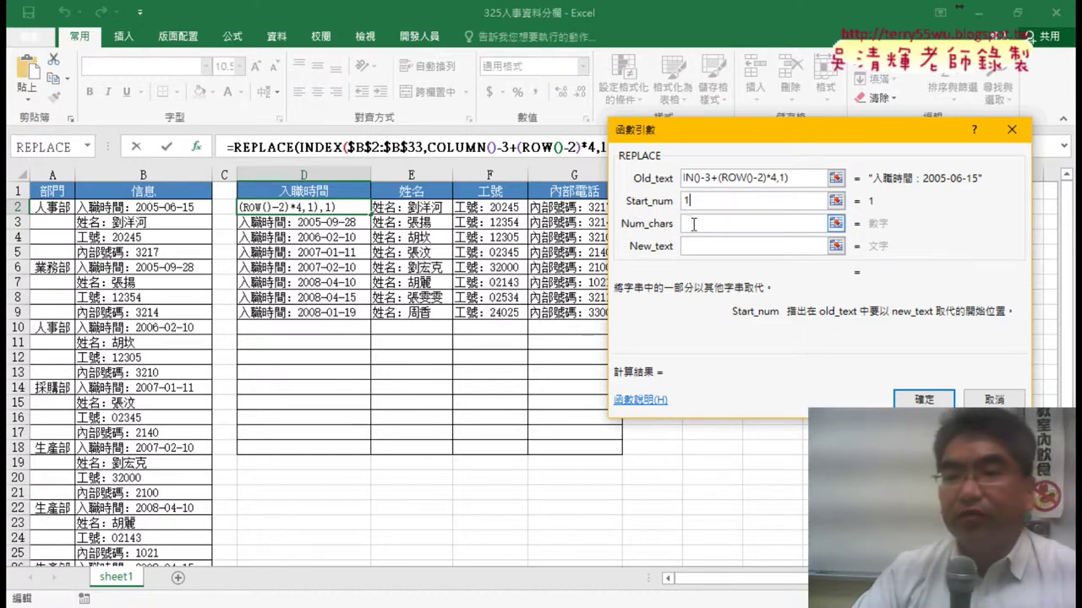
{"action": "left_click", "coordinate": [712, 222]}
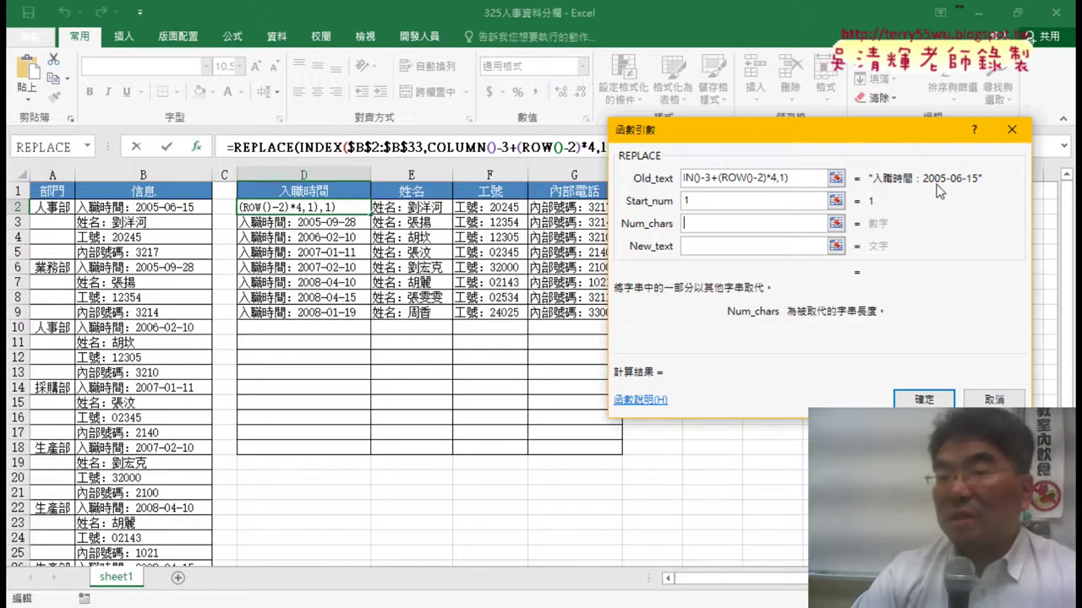
{"action": "left_click", "coordinate": [712, 244]}
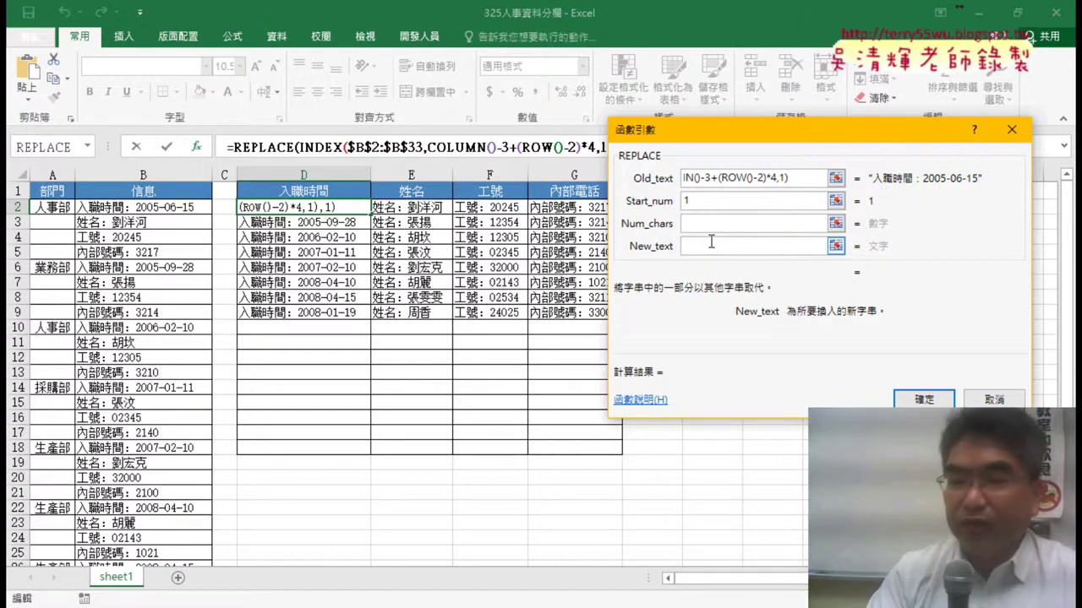
Set REPLACE's New_text to "" and start Num_chars as len referencing cell D1.
{"action": "type", "text": "\"\""}
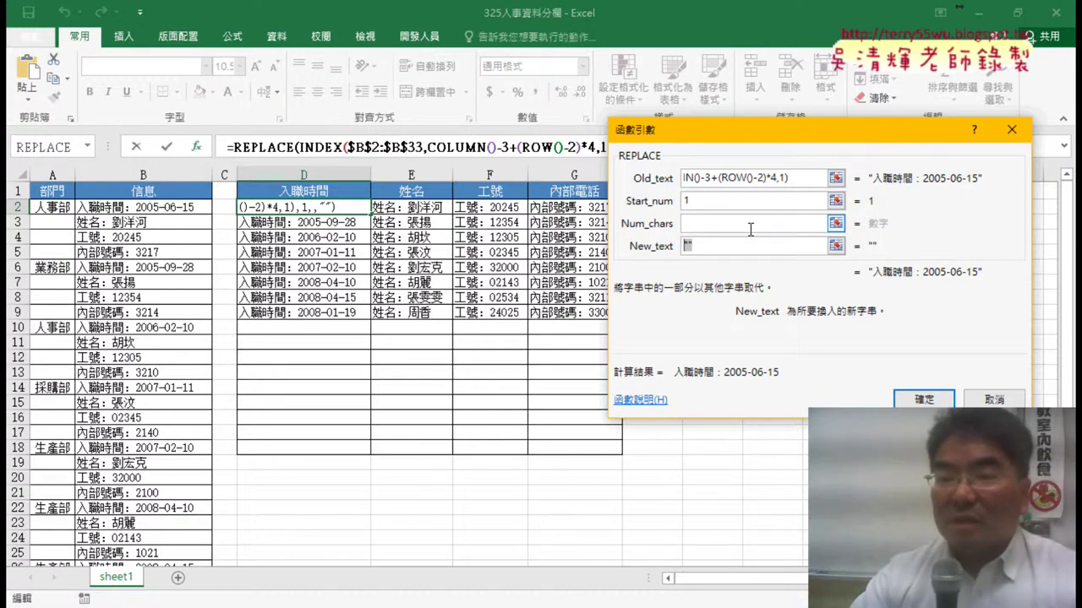
{"action": "left_click", "coordinate": [723, 224]}
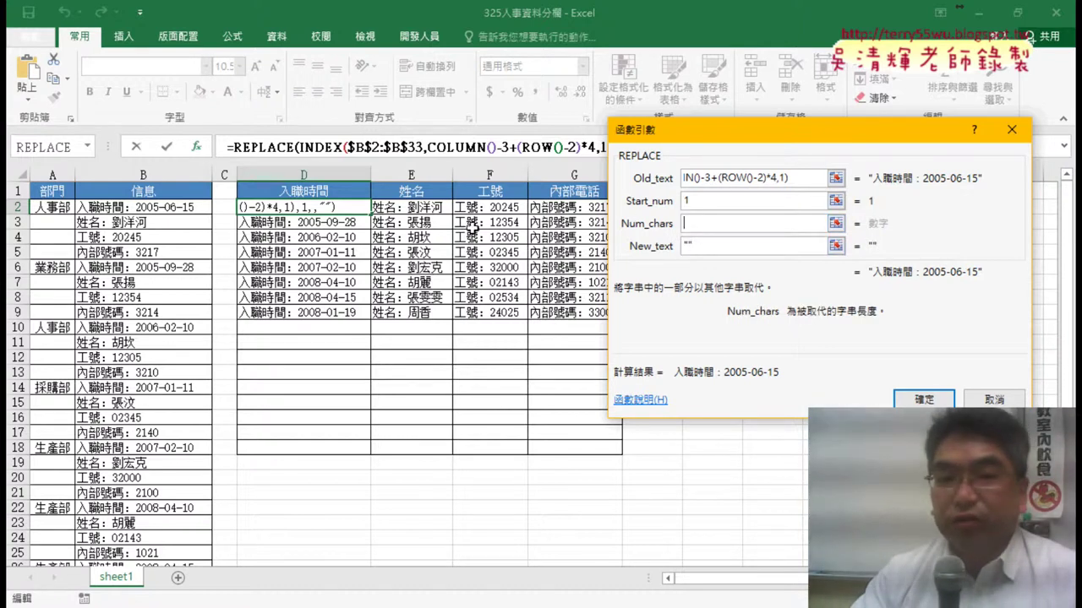
{"action": "type", "text": "l"}
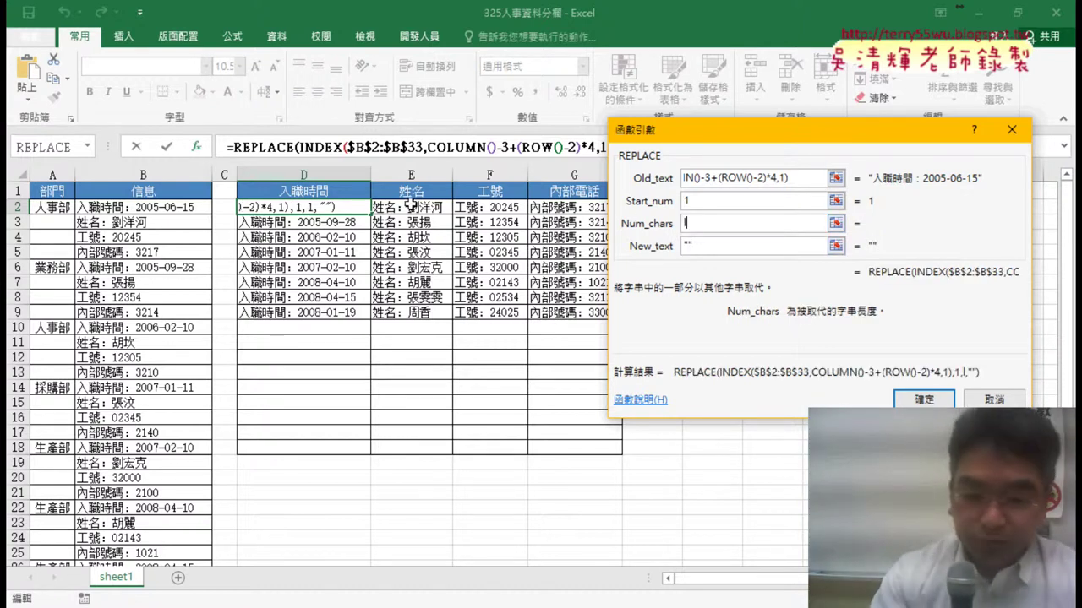
{"action": "type", "text": "en"}
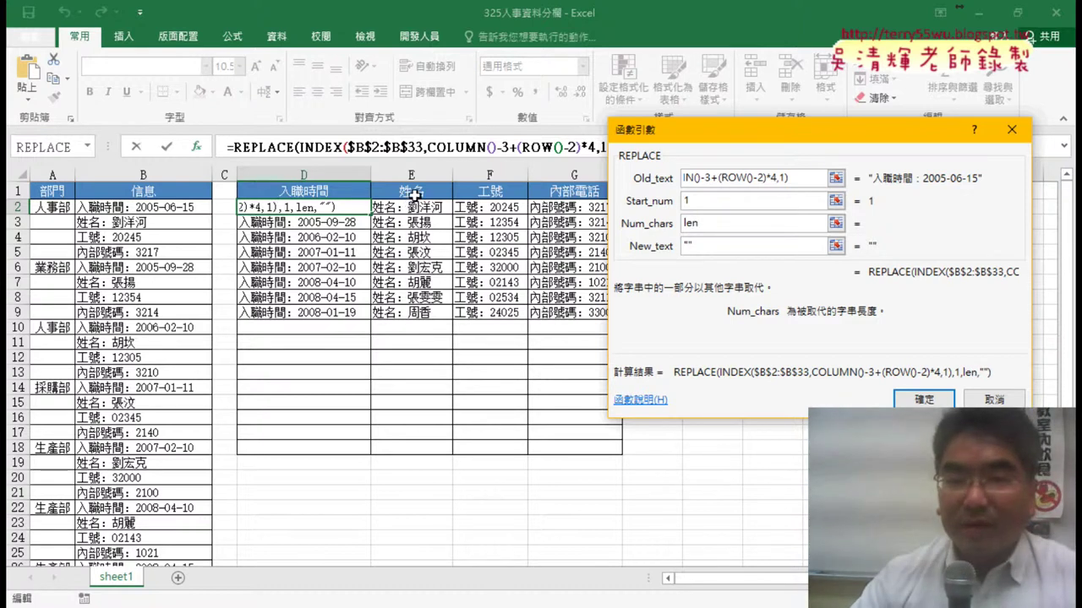
{"action": "type", "text": "+C1"}
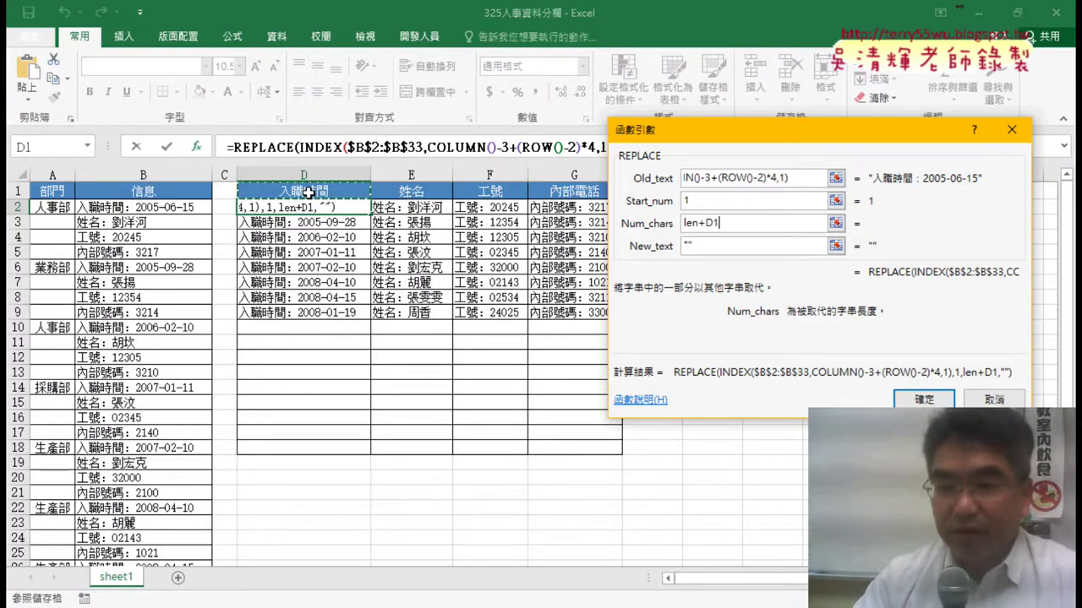
{"action": "left_click", "coordinate": [307, 192]}
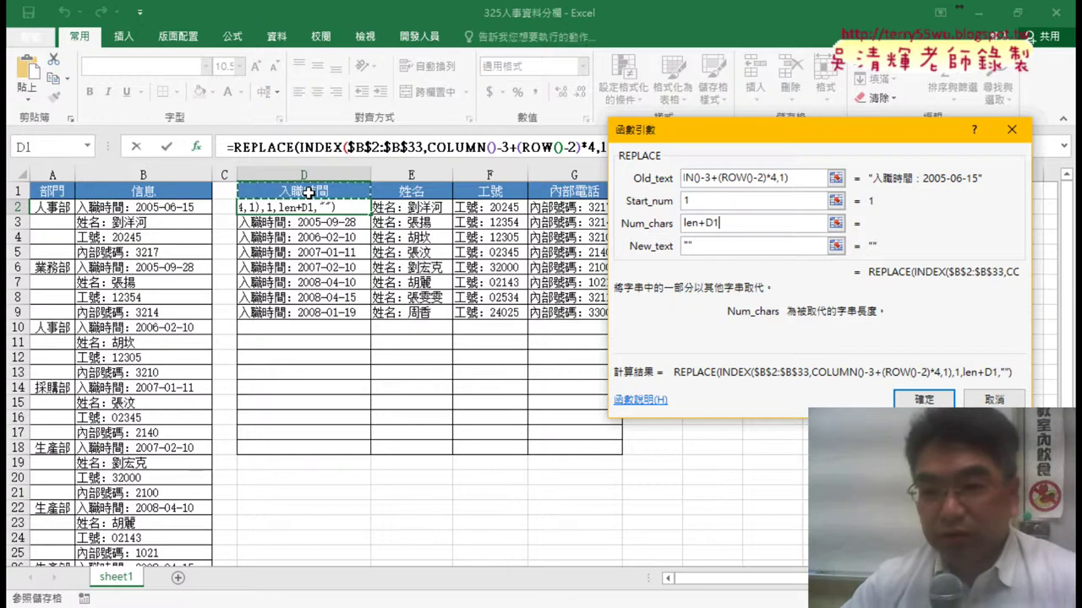
{"action": "left_click", "coordinate": [699, 223]}
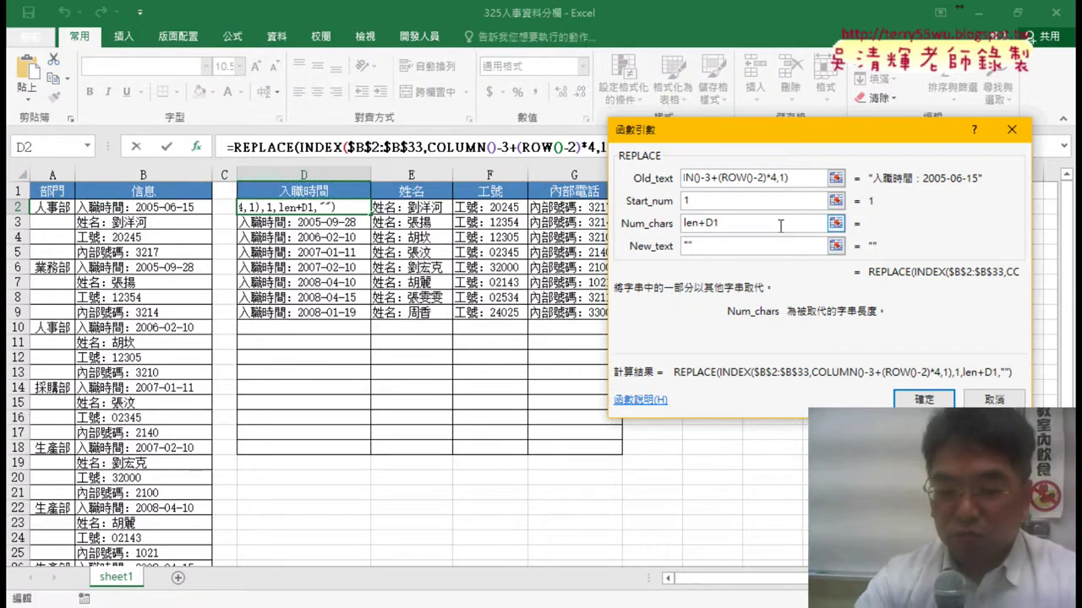
{"action": "key", "text": "Delete"}
Finish Num_chars as LEN(D$1)+1, confirm REPLACE, and copy it across row 2 to G.
{"action": "type", "text": "(D1"}
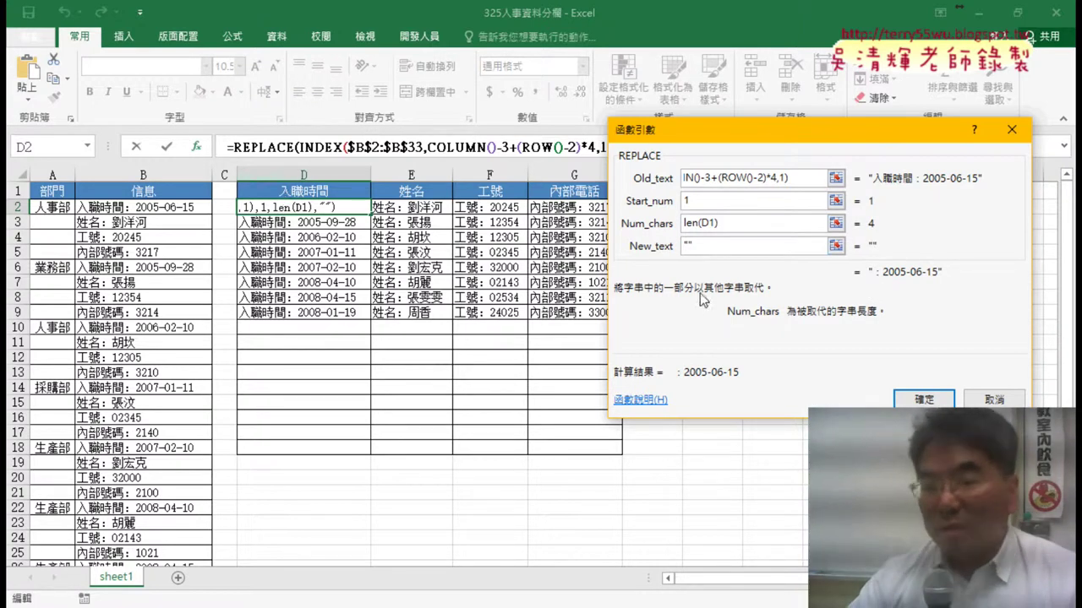
{"action": "type", "text": "+"}
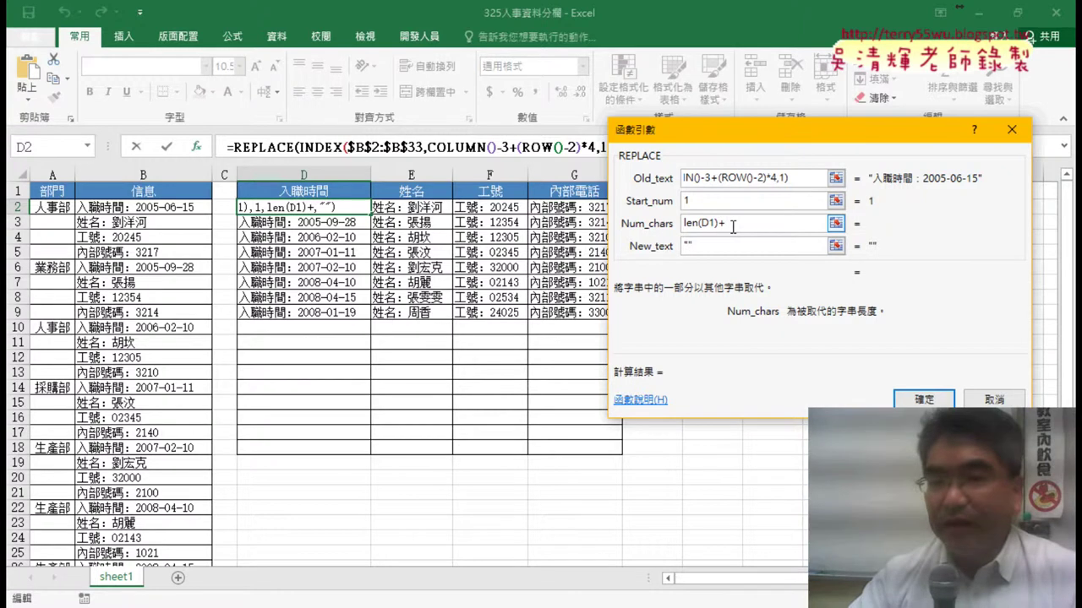
{"action": "type", "text": "1"}
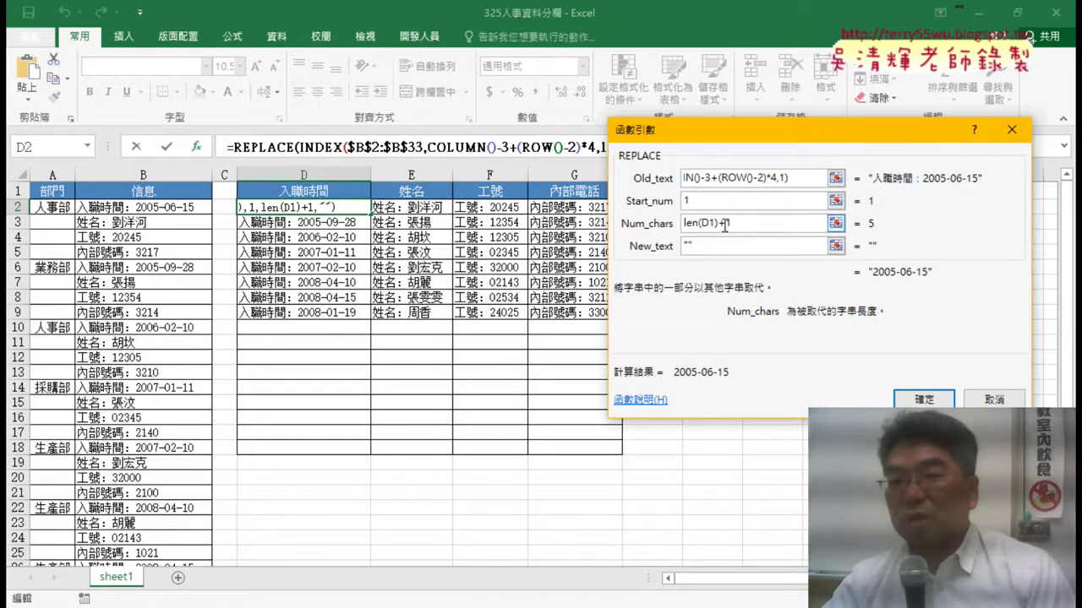
{"action": "left_click_drag", "start_coordinate": [718, 224], "coordinate": [740, 224]}
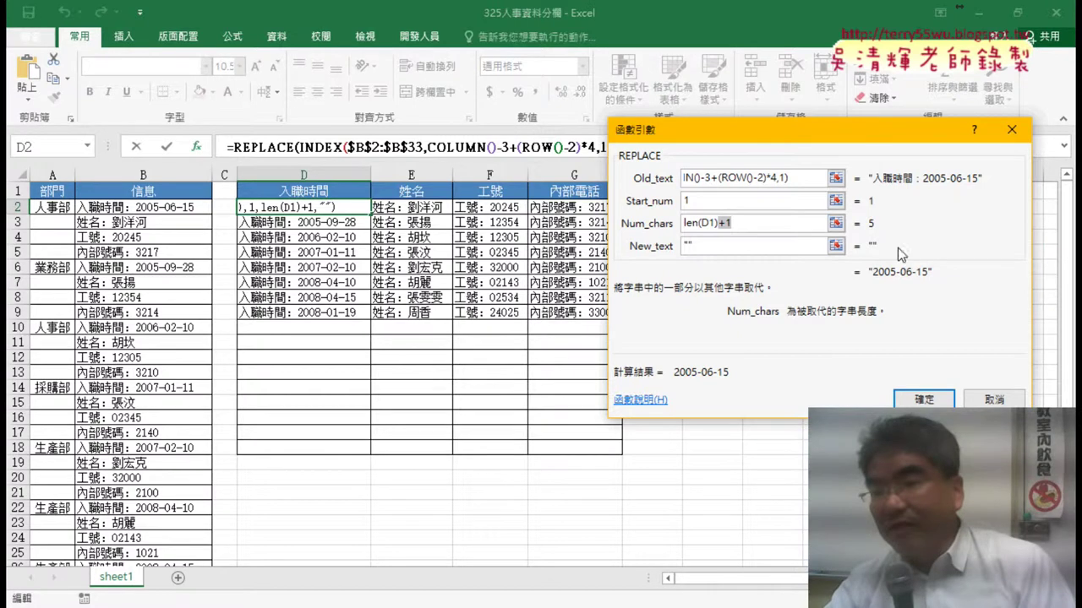
{"action": "left_click", "coordinate": [687, 247]}
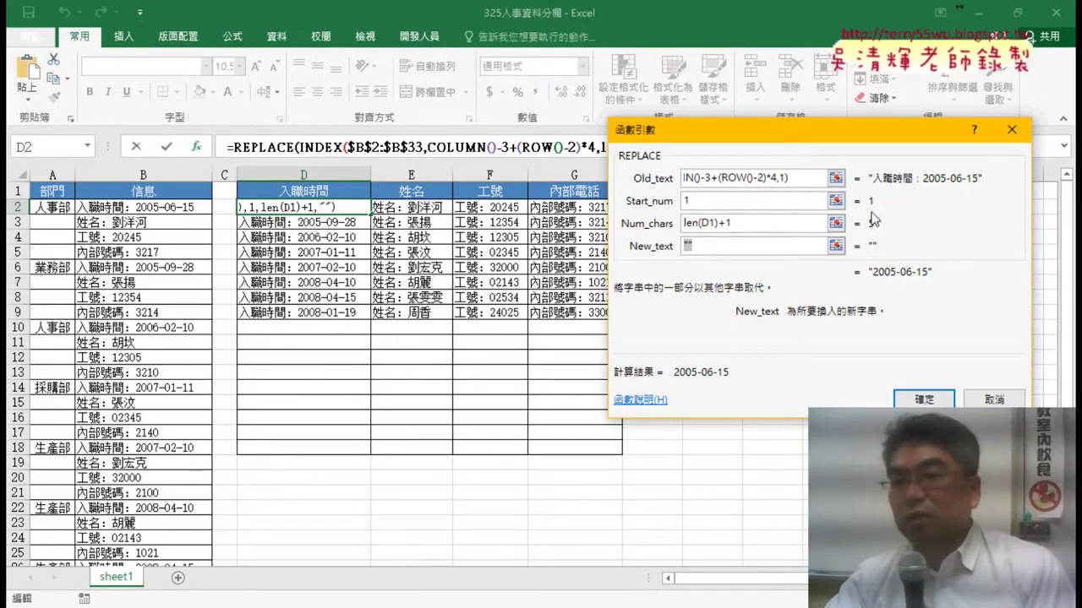
{"action": "left_click", "coordinate": [710, 223]}
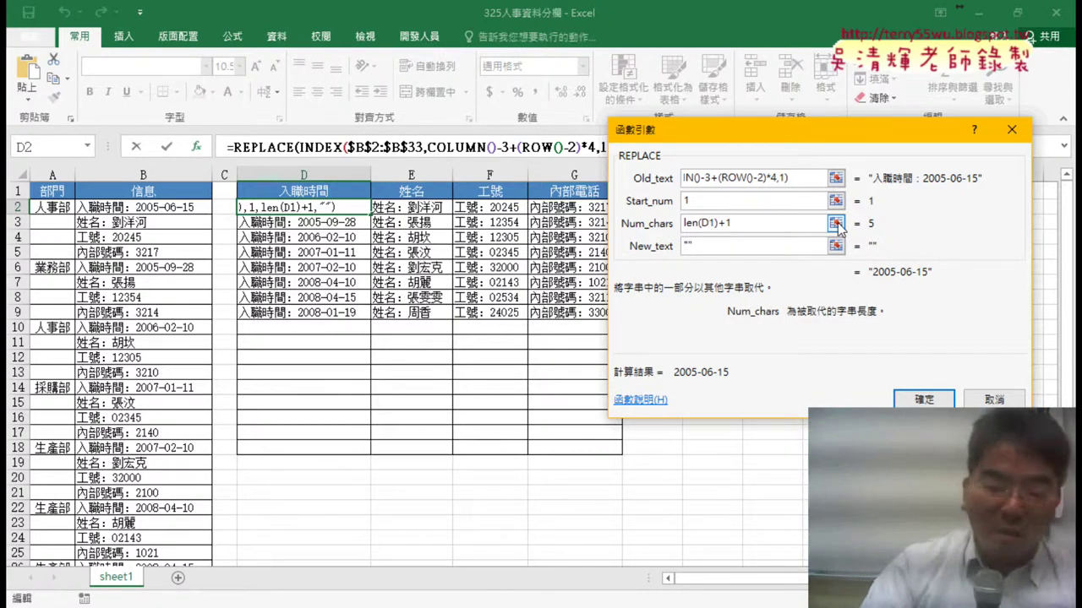
{"action": "type", "text": "$"}
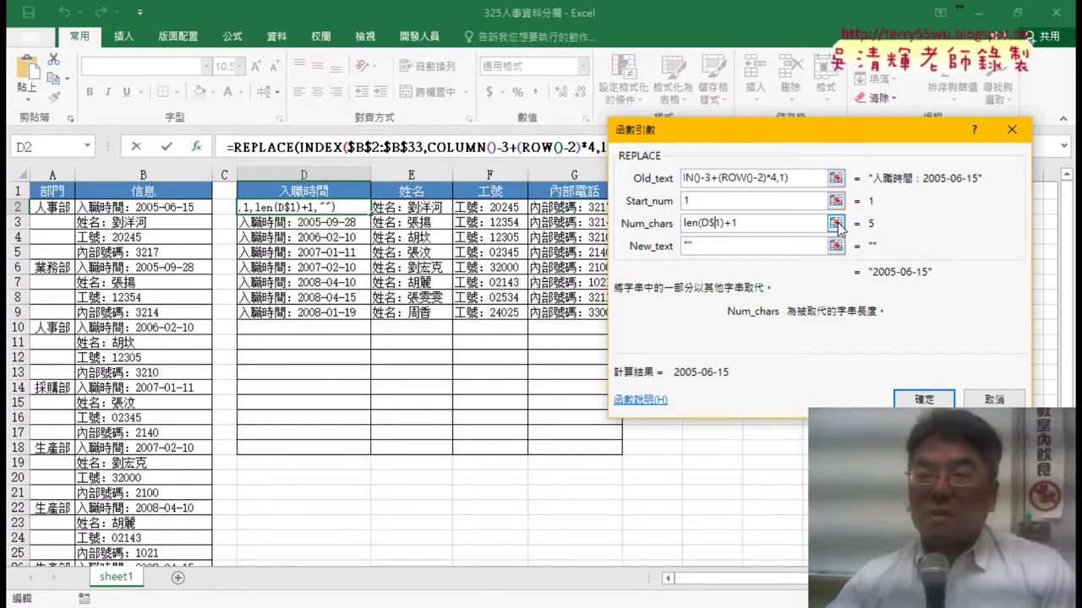
{"action": "left_click", "coordinate": [924, 399]}
{"action": "mouse_move", "coordinate": [370, 215]}
{"action": "left_mouse_down"}
{"action": "mouse_move", "coordinate": [623, 214]}
{"action": "mouse_move", "coordinate": [646, 318]}
{"action": "left_mouse_up"}
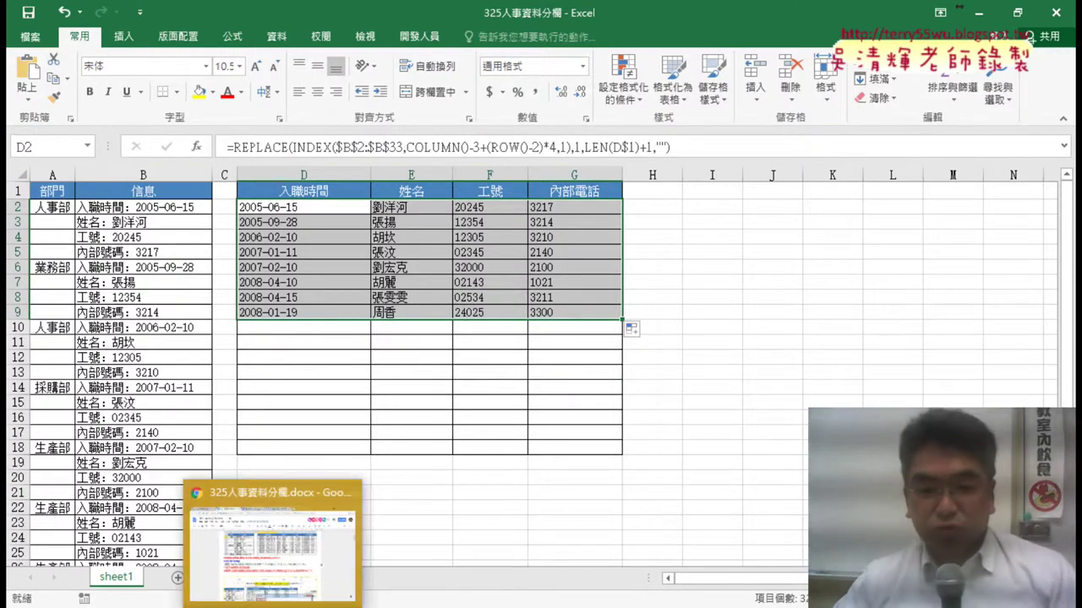
Switch to the Google Docs notes and highlight the MID and REPLACE formula lines.
{"action": "left_click", "coordinate": [271, 549]}
{"action": "left_click_drag", "start_coordinate": [227, 369], "coordinate": [754, 369]}
{"action": "left_click_drag", "start_coordinate": [221, 412], "coordinate": [807, 409]}
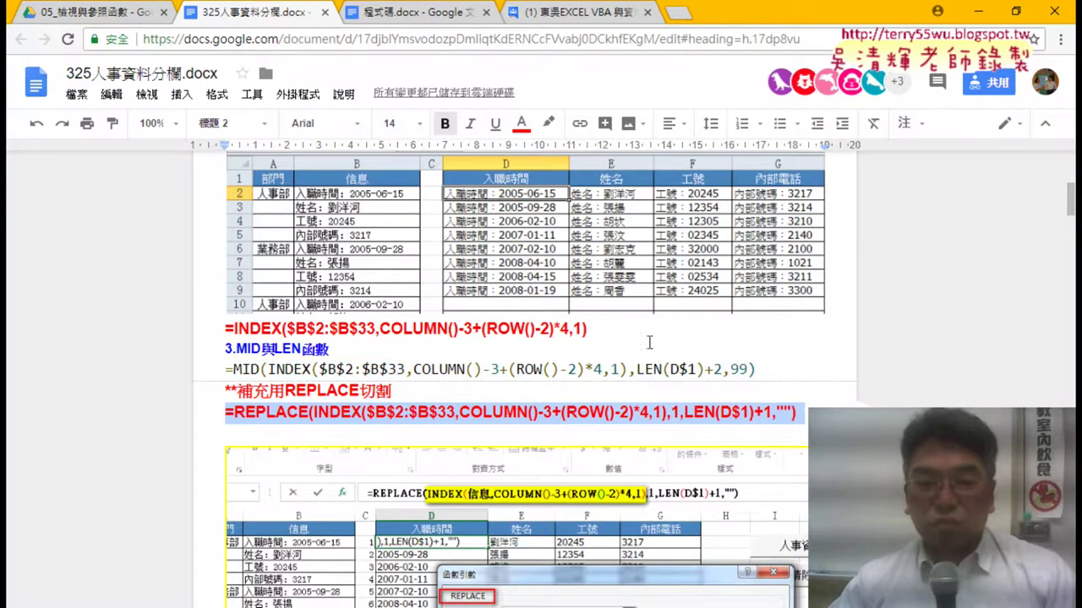
Scroll the Google Docs notes down to the 4.INDIRECT heading, select it, and bring the Excel workbook back to the front.
{"action": "scroll", "coordinate": [632, 341], "scroll_direction": "down", "scroll_amount": 2}
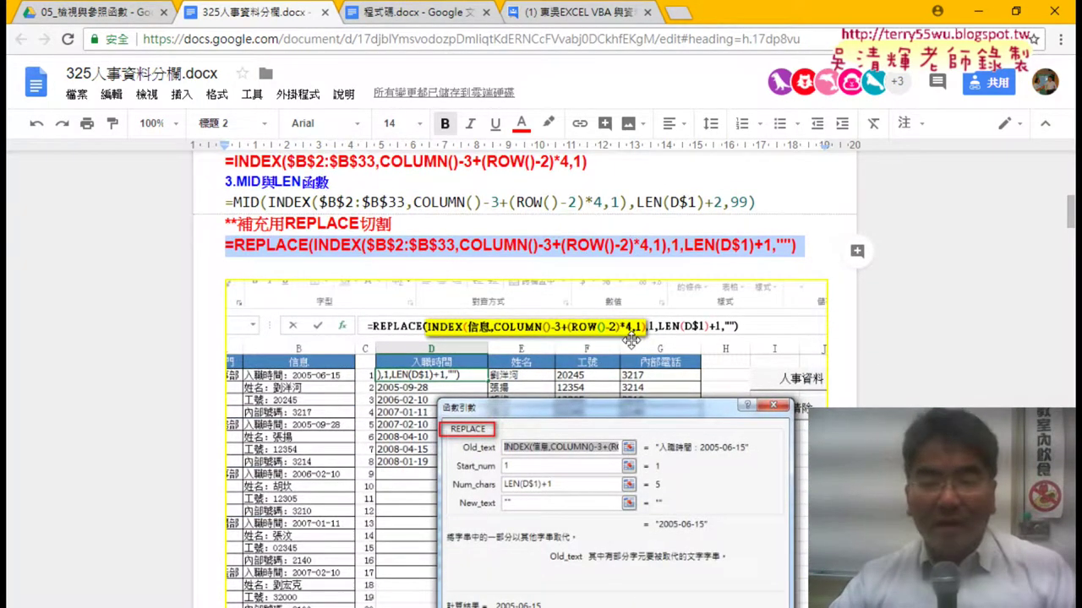
{"action": "scroll", "coordinate": [632, 340], "scroll_direction": "down", "scroll_amount": 2}
{"action": "scroll", "coordinate": [625, 355], "scroll_direction": "down", "scroll_amount": 1}
{"action": "scroll", "coordinate": [617, 380], "scroll_direction": "down", "scroll_amount": 2}
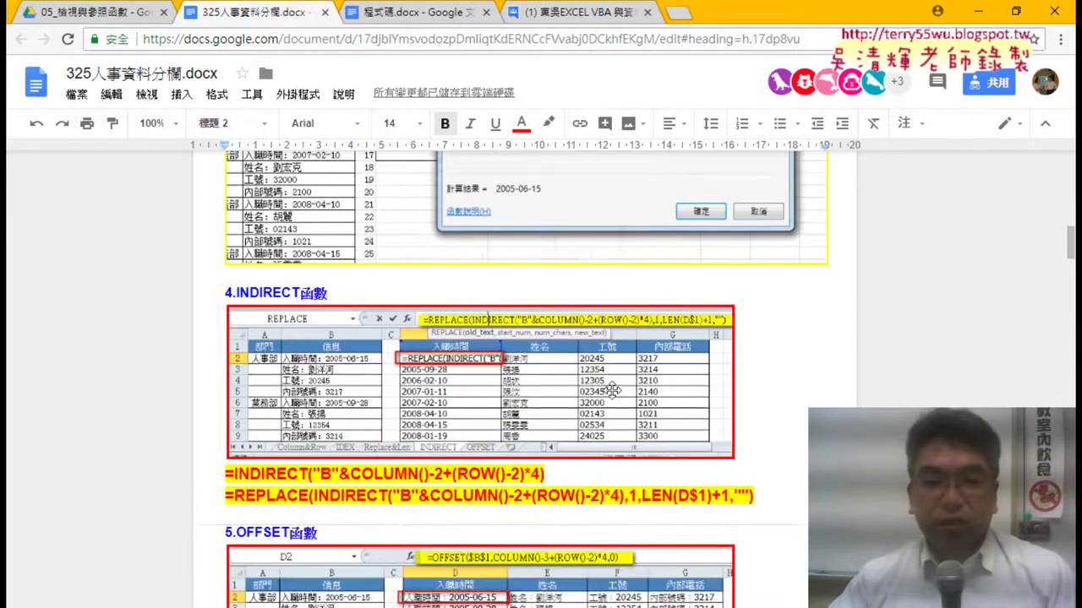
{"action": "left_click_drag", "start_coordinate": [241, 296], "coordinate": [327, 294]}
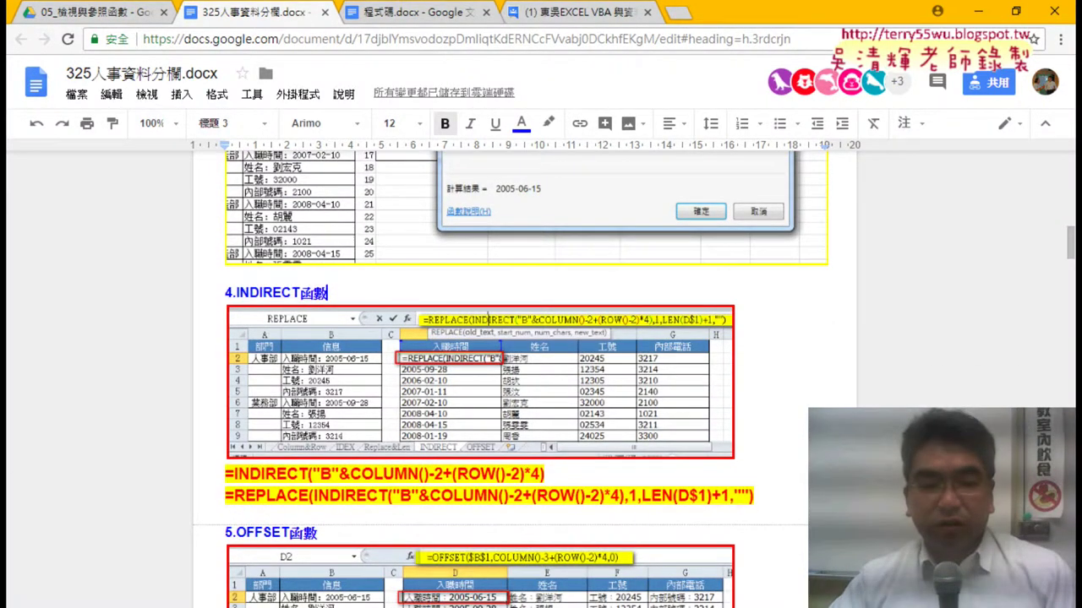
{"action": "left_click", "coordinate": [138, 515]}
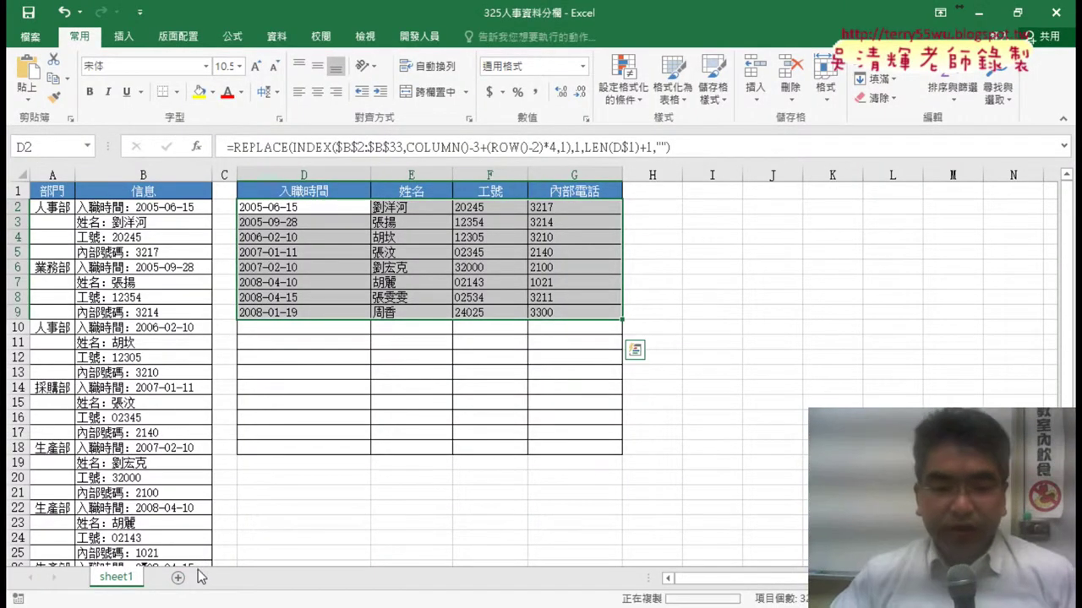
Duplicate the sheet1 tab and rename the new copy to INDIRECT.
{"action": "left_click_drag", "start_coordinate": [166, 578], "coordinate": [193, 583]}
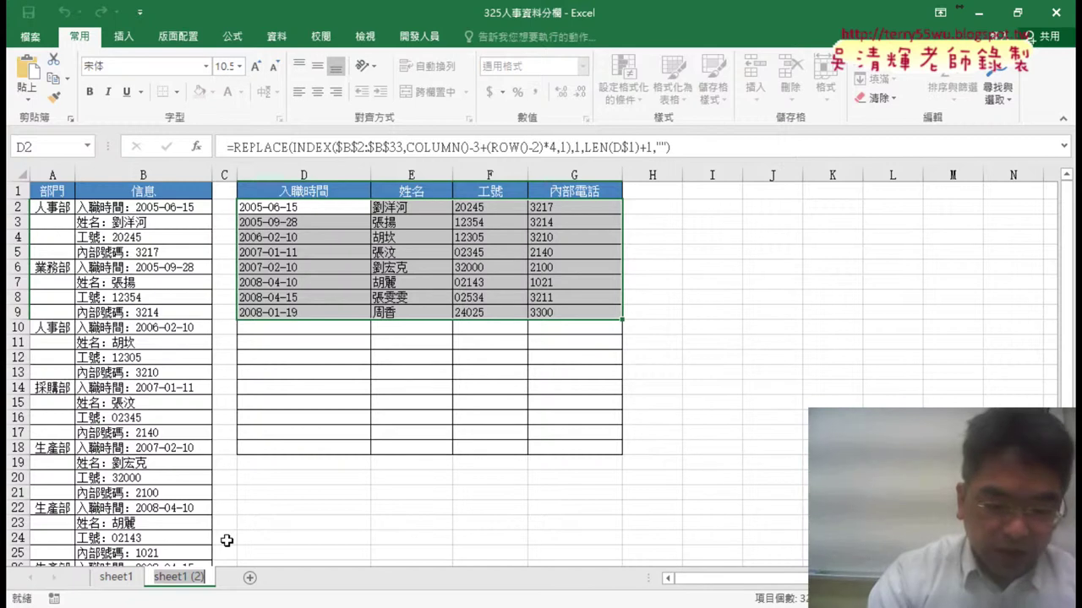
{"action": "type", "text": "IN"}
{"action": "key", "text": "Return"}
{"action": "type", "text": "DIRECT"}
{"action": "key", "text": "Return"}
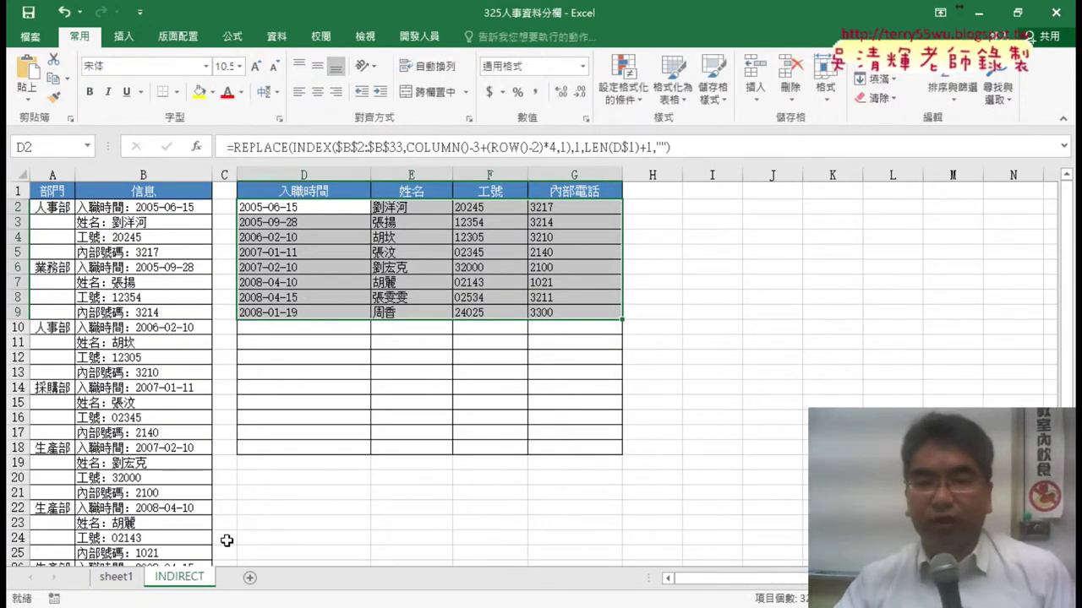